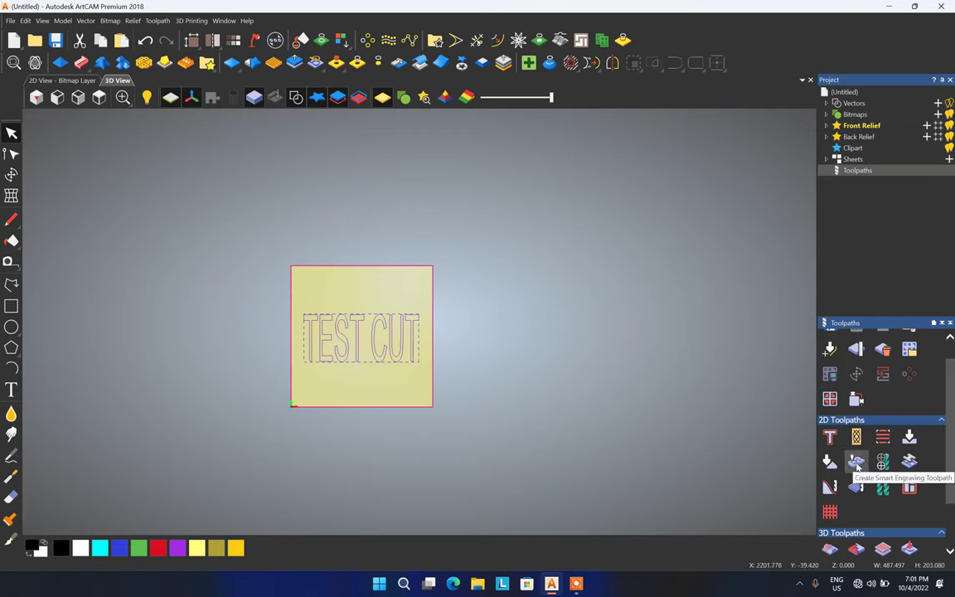
Step: Start a Smart Engraving toolpath for the selected TEST CUT vectors with a finish depth of 5
click(857, 462)
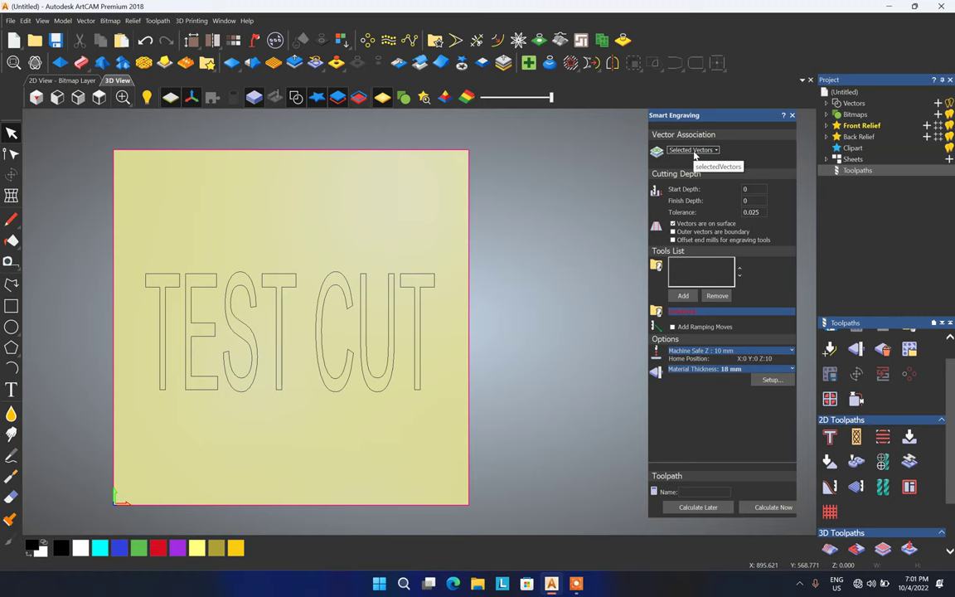
click(693, 150)
click(693, 160)
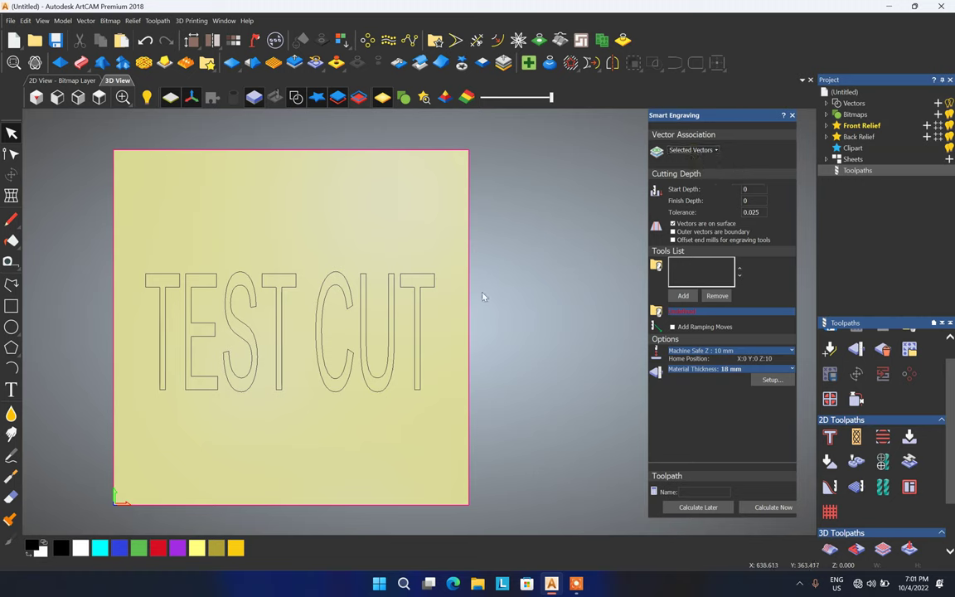
double_click(746, 200)
Step: Add the V-Bit 32 mm 90 degree from the wood or plastic V-carving tools to the tools list
click(684, 296)
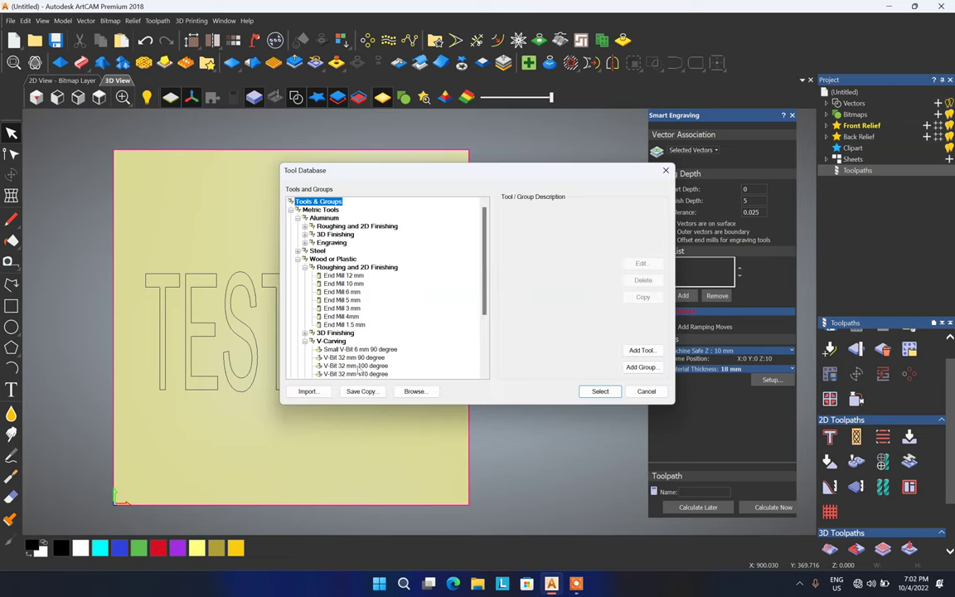
scroll(362, 352, down, 1)
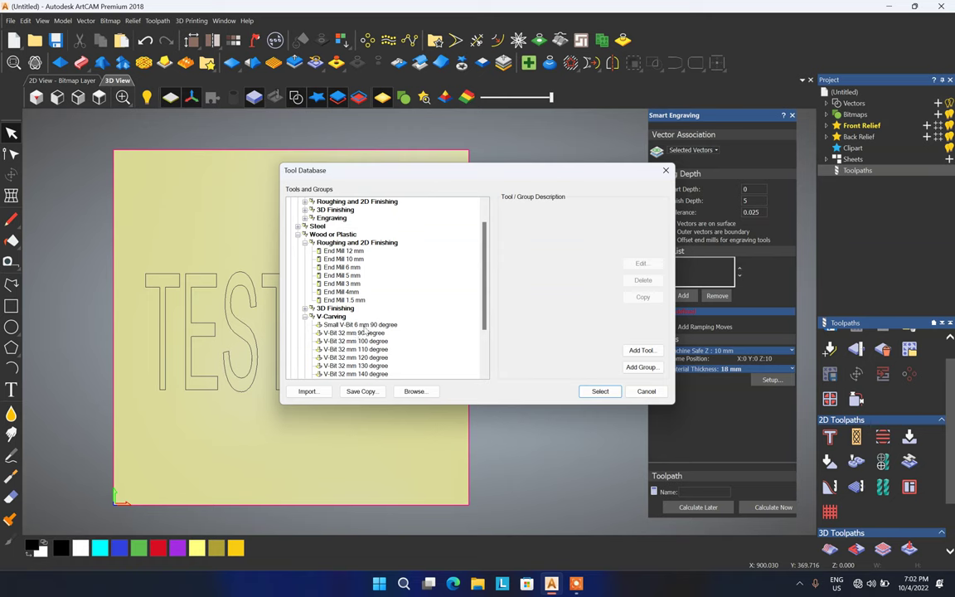
click(362, 325)
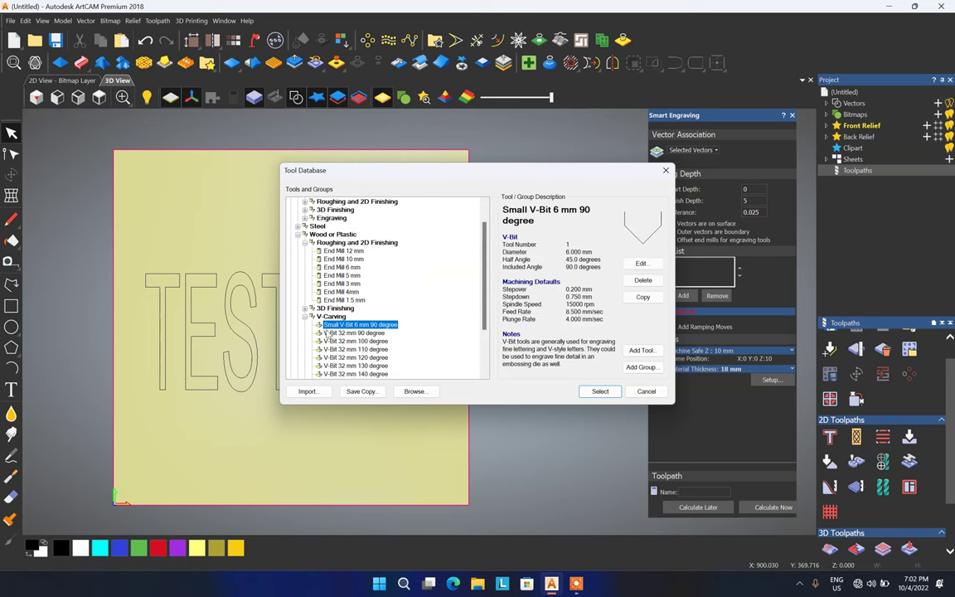
click(354, 332)
scroll(349, 322, down, 1)
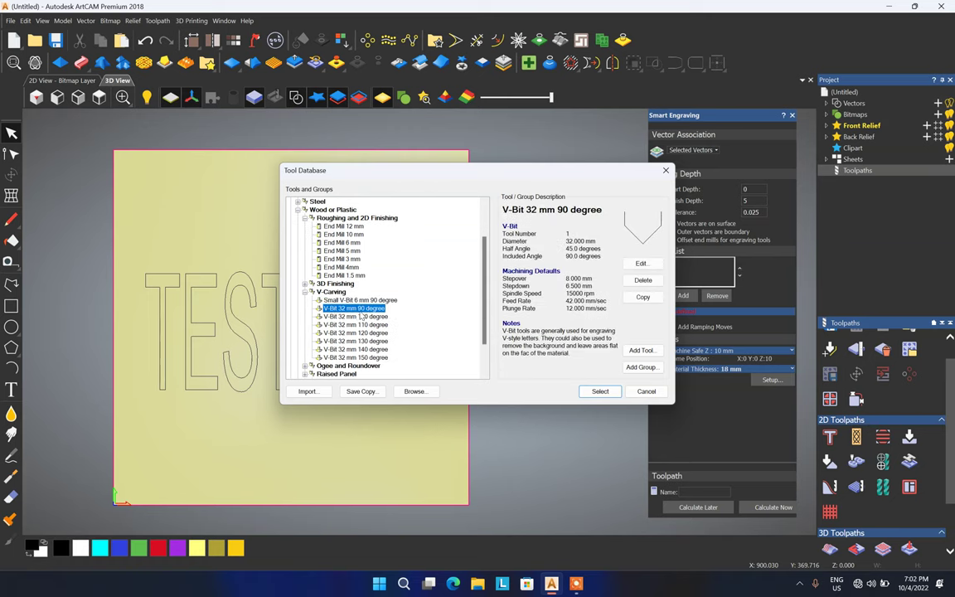
click(601, 391)
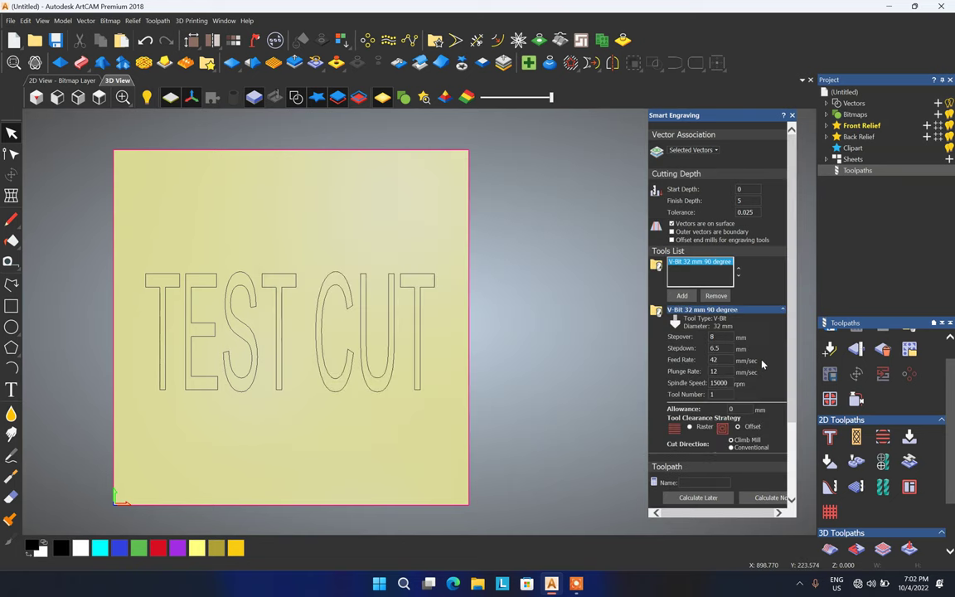
Step: Review the engraving settings and calculate the TEST CUT toolpath with the 32 mm V-bit
scroll(759, 365, down, 3)
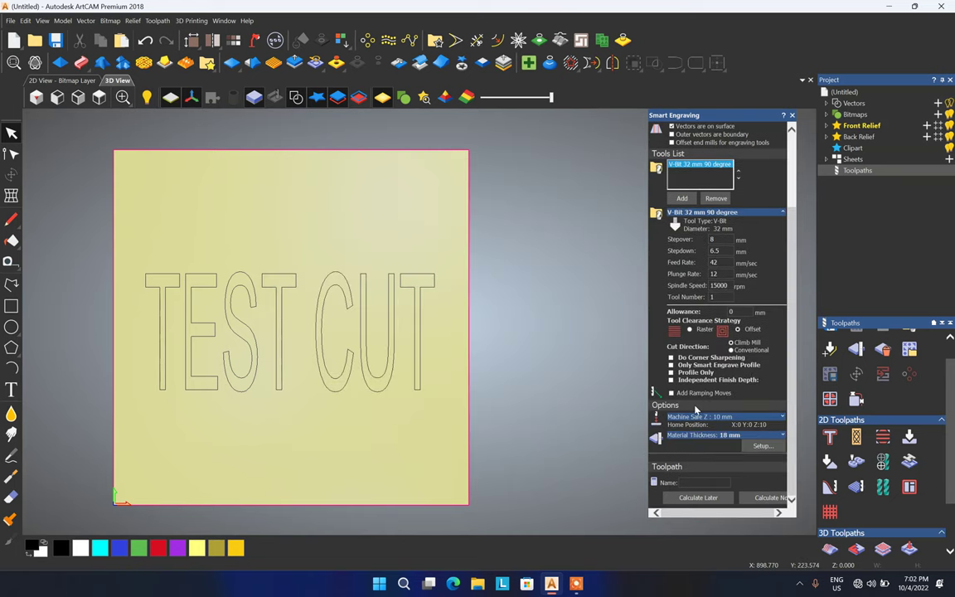
scroll(694, 403, up, 3)
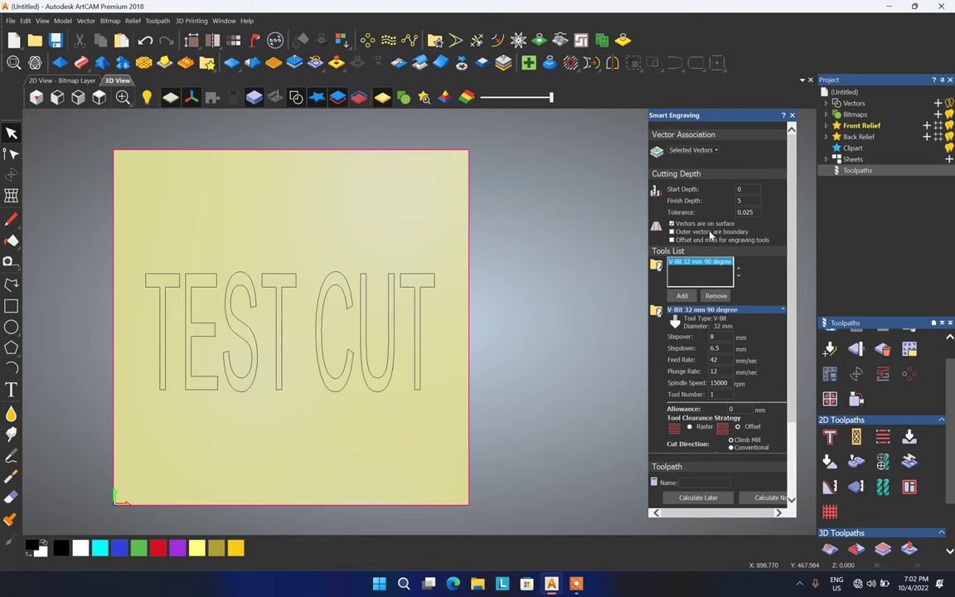
scroll(366, 267, up, 2)
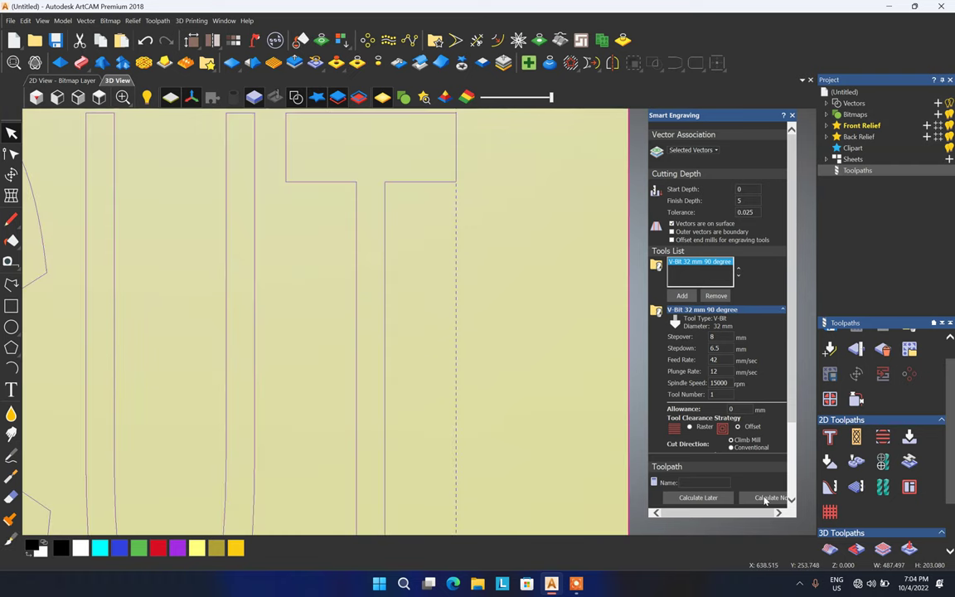
click(765, 497)
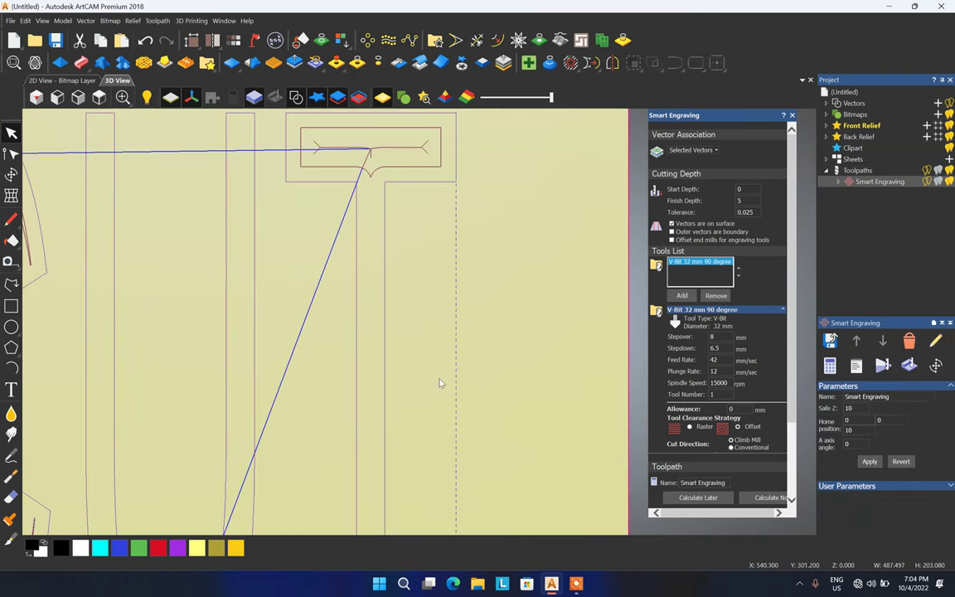
scroll(408, 341, down, 2)
Step: Replace the listed tool with the Small V-Bit 6 mm 90 degree and recalculate the toolpath with vectors on the surface
click(715, 295)
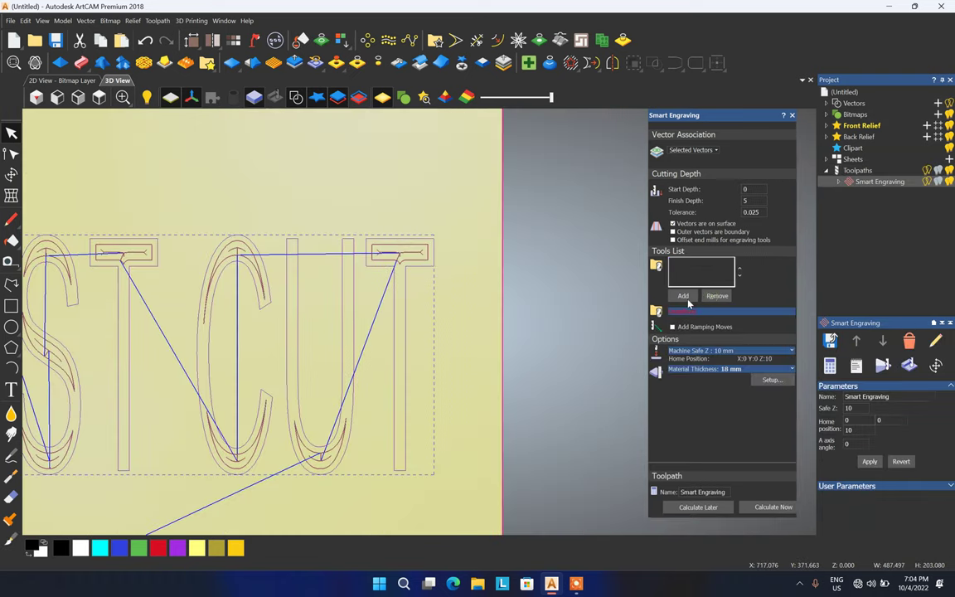
click(681, 295)
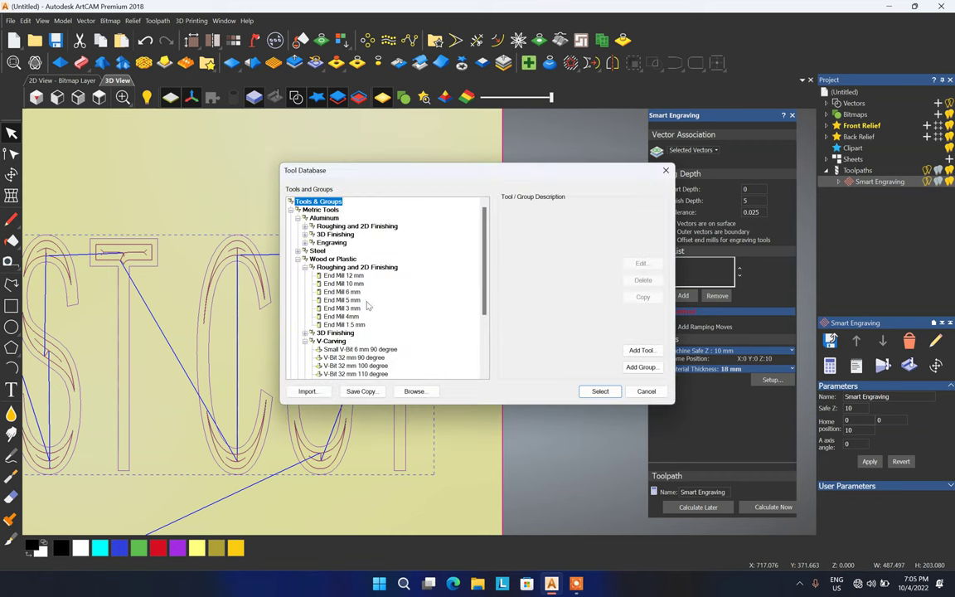
scroll(355, 300, down, 1)
click(372, 327)
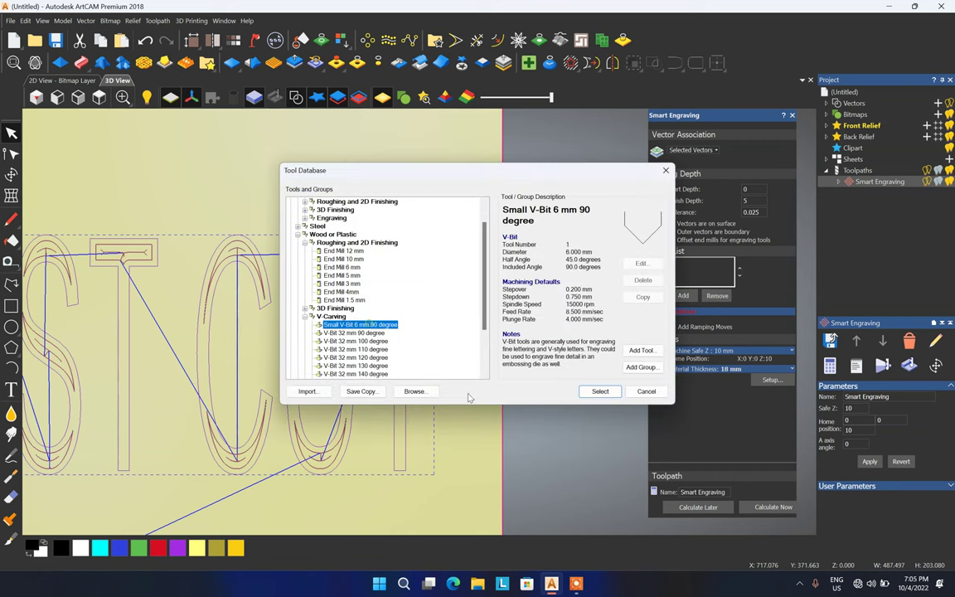
click(599, 390)
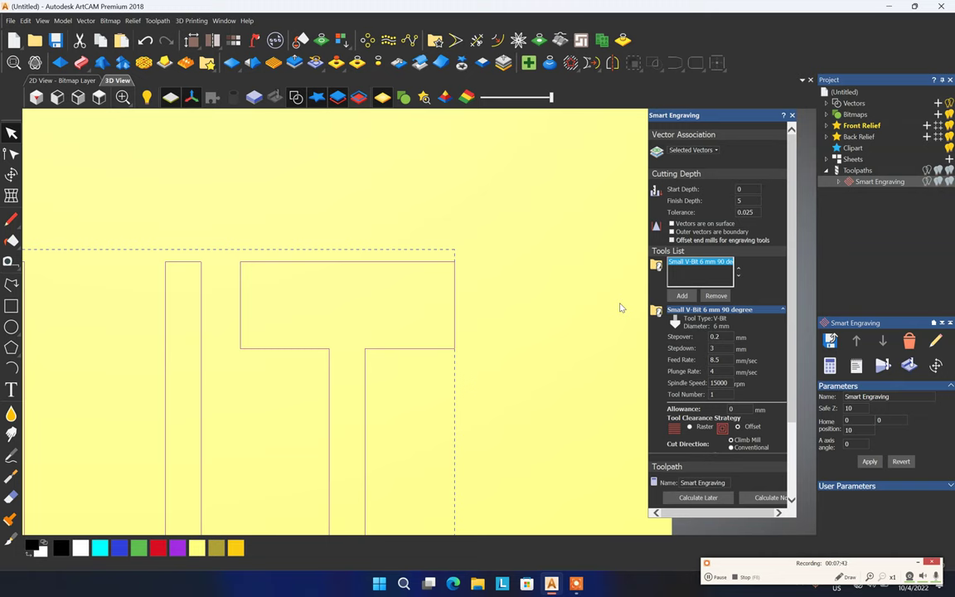
click(758, 496)
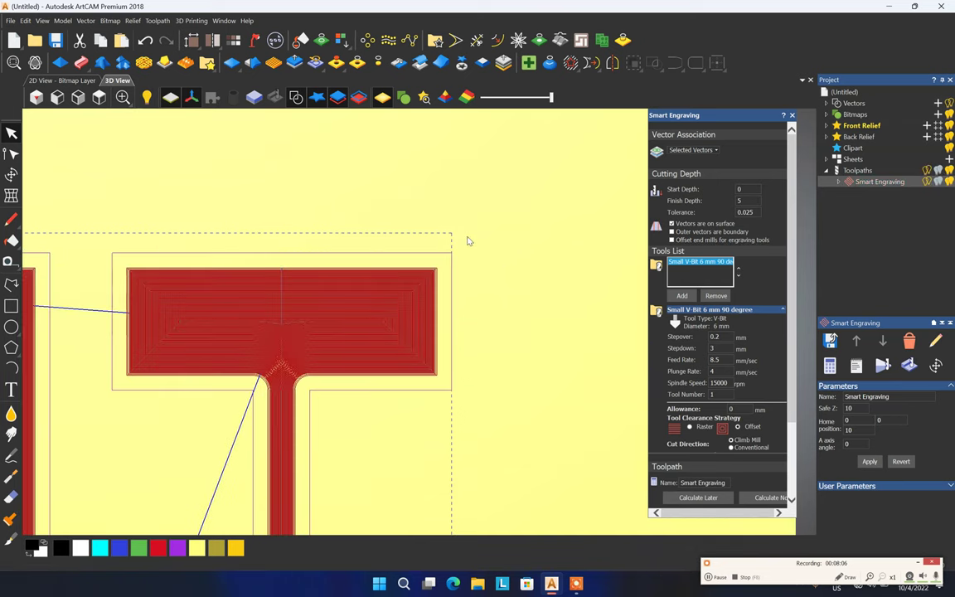
scroll(454, 276, up, 2)
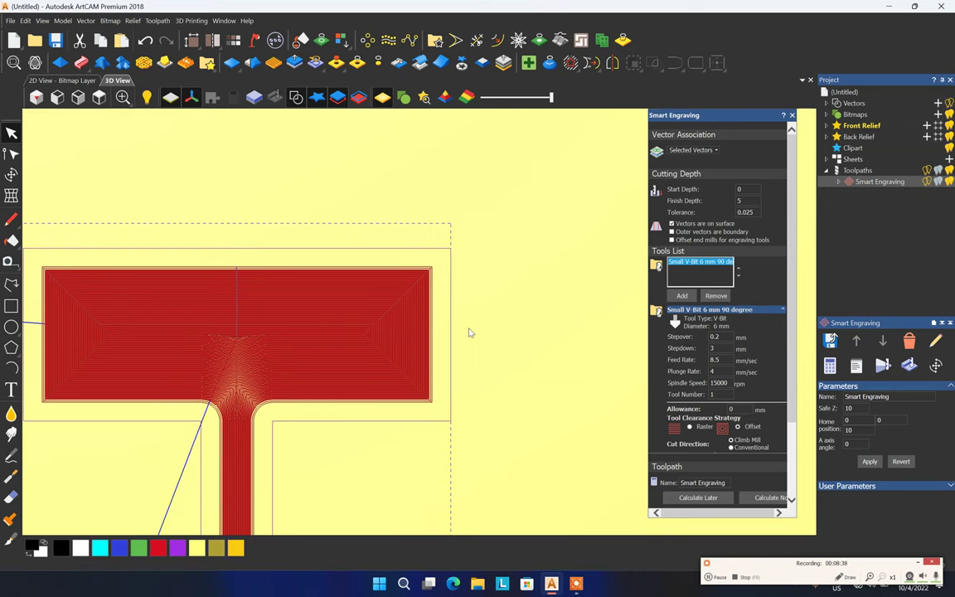
Step: Simulate the toolpath on the whole model at standard resolution and examine how the final T's corner is cut relative to its vector
click(909, 365)
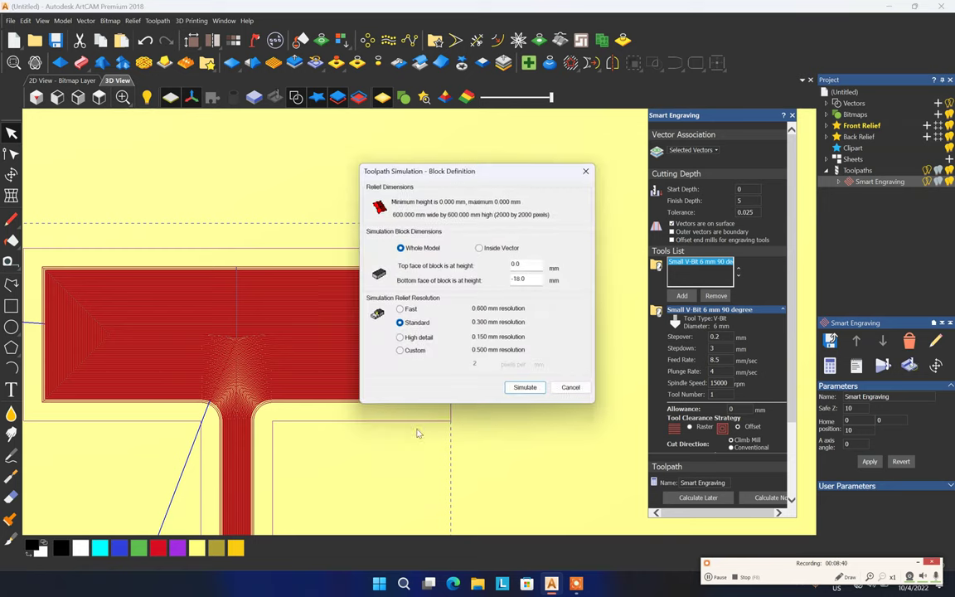
click(526, 388)
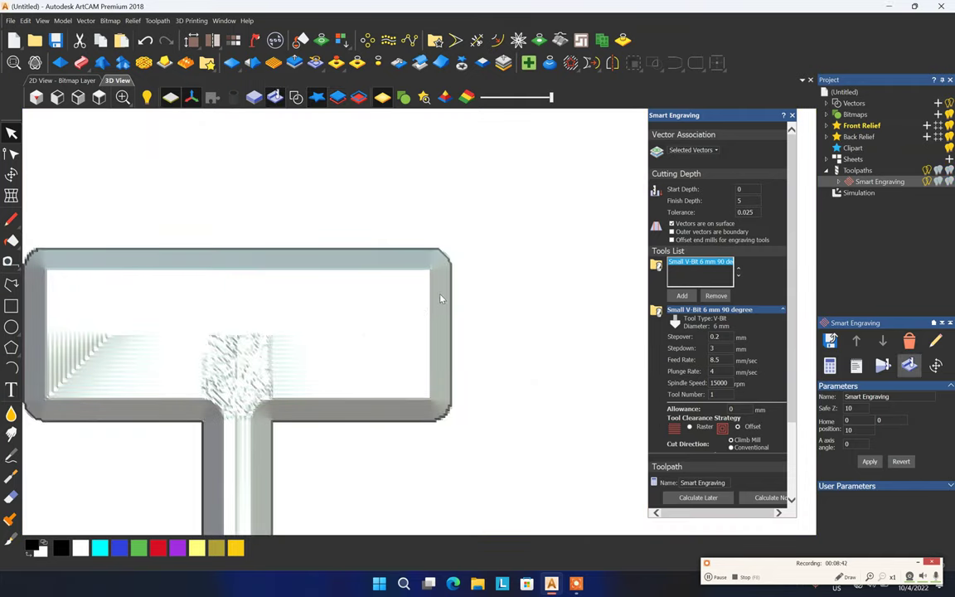
scroll(444, 282, up, 2)
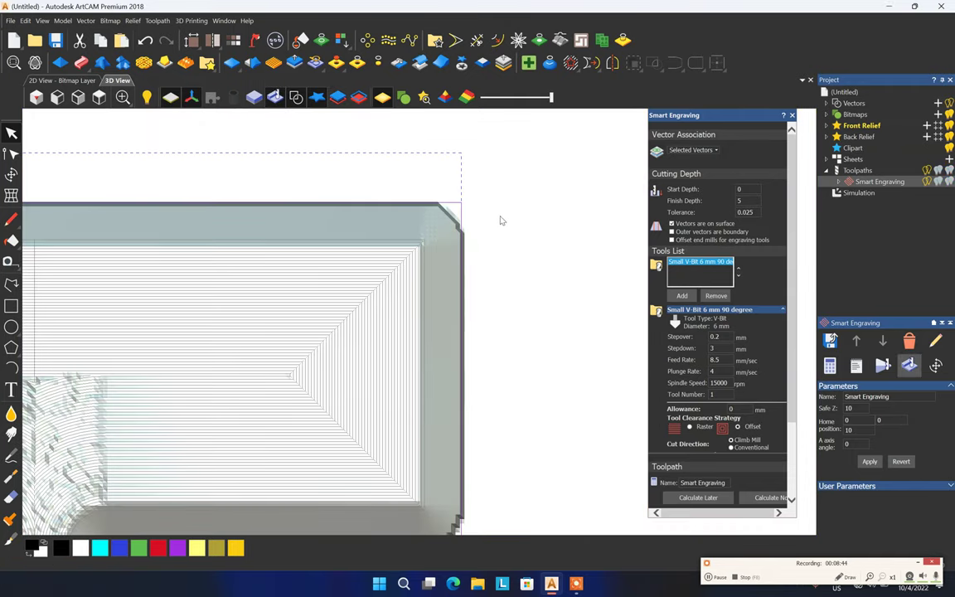
scroll(468, 220, up, 1)
scroll(468, 221, up, 1)
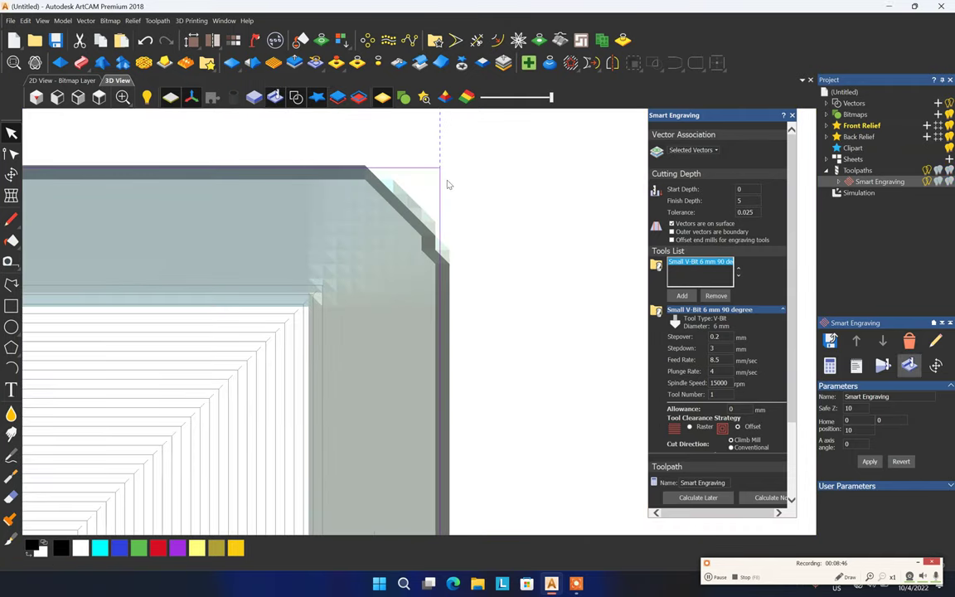
scroll(454, 161, up, 1)
scroll(452, 166, down, 4)
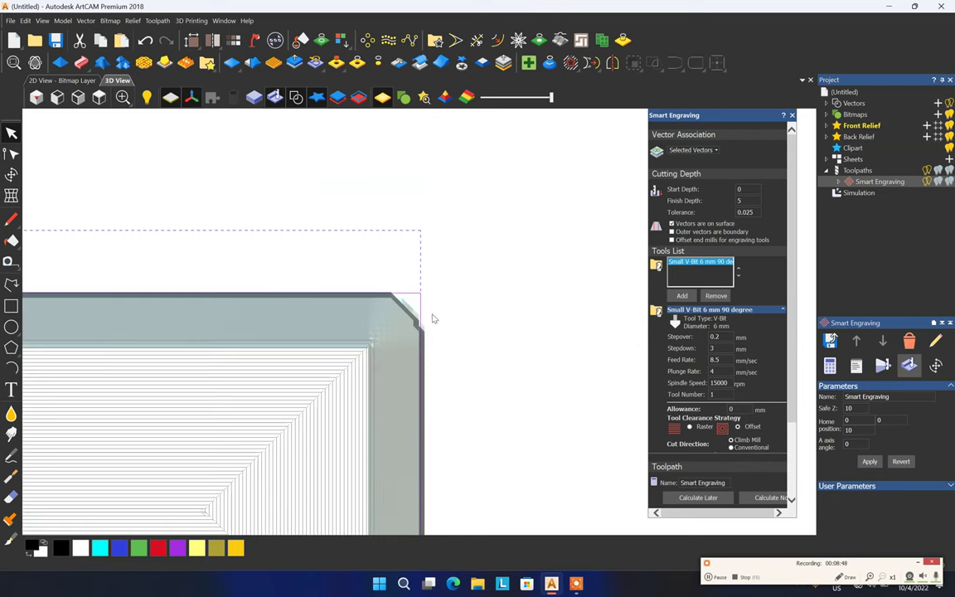
scroll(400, 254, down, 2)
drag(386, 413, 428, 258)
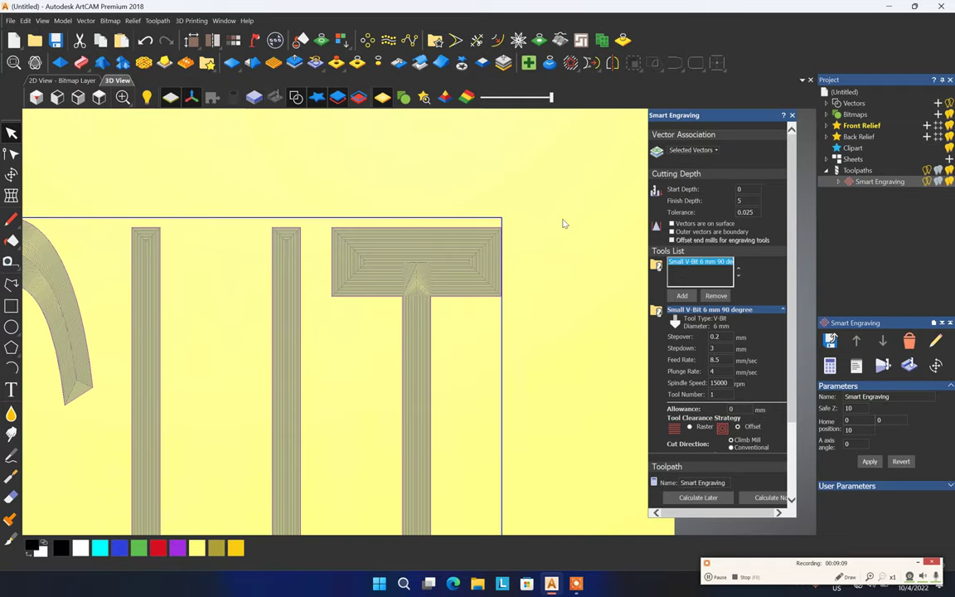
Step: Check the toolpath passes against the final T's outline at its corner and open the toolpath saving options
scroll(530, 228, up, 5)
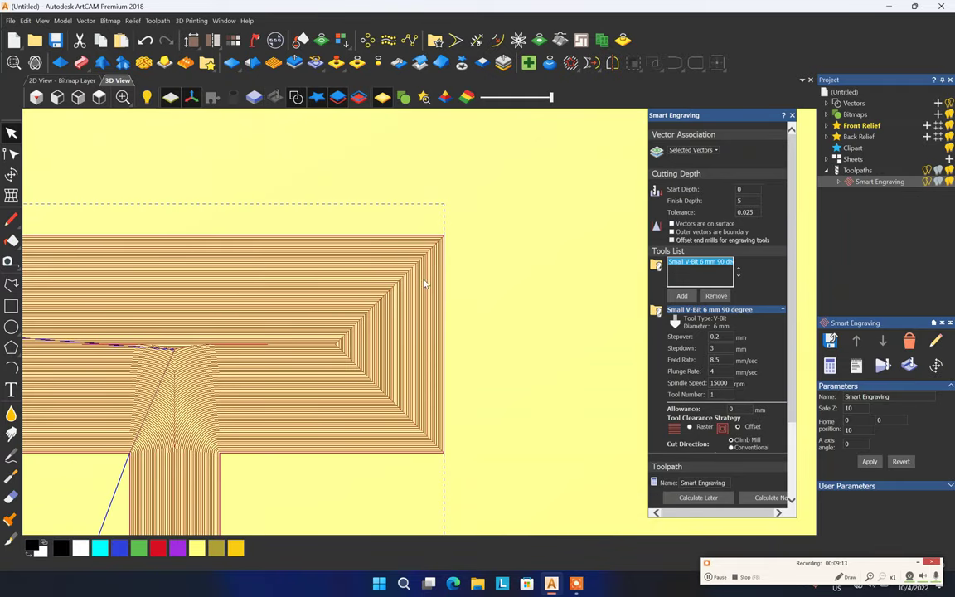
scroll(443, 249, up, 3)
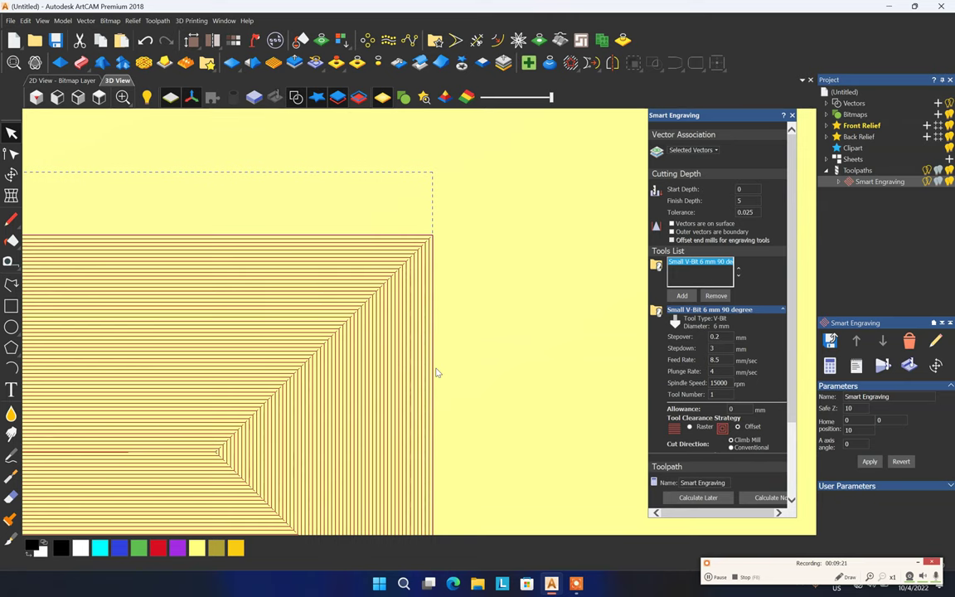
click(830, 340)
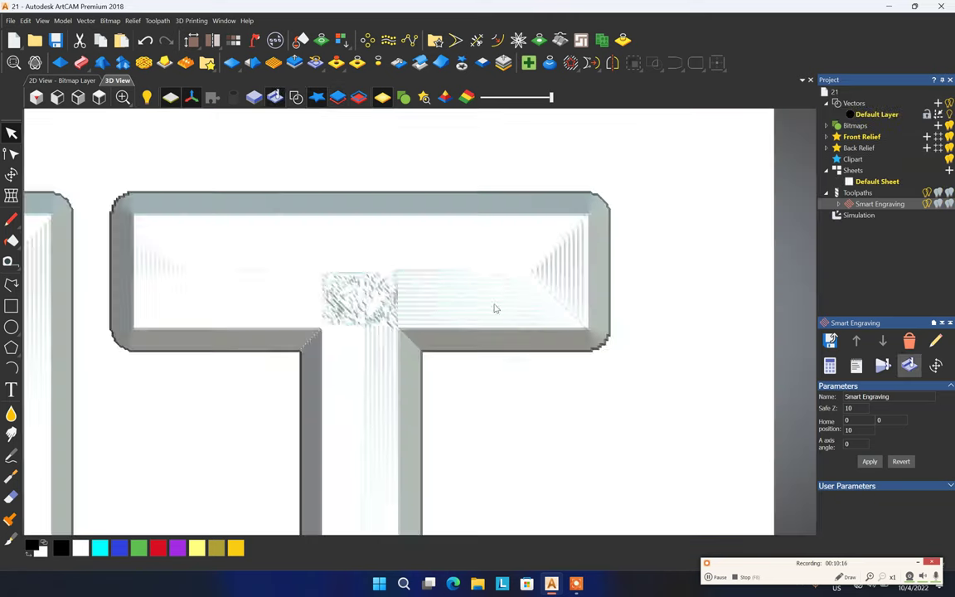
Step: Show the vectors over the simulation, hide the toolpath wireframe, and compare the T's cut edge with its outline
scroll(590, 229, up, 3)
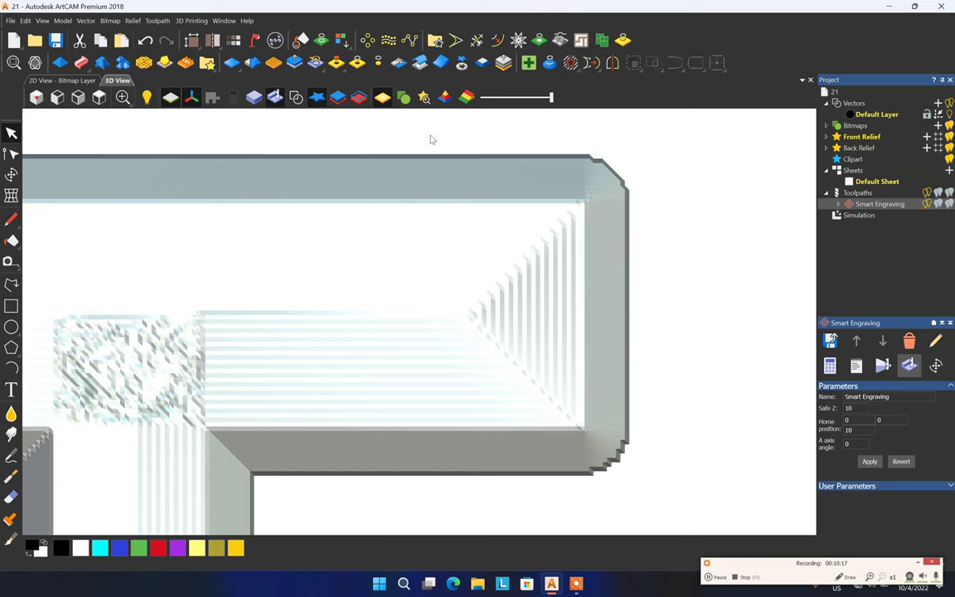
click(297, 98)
scroll(630, 219, up, 3)
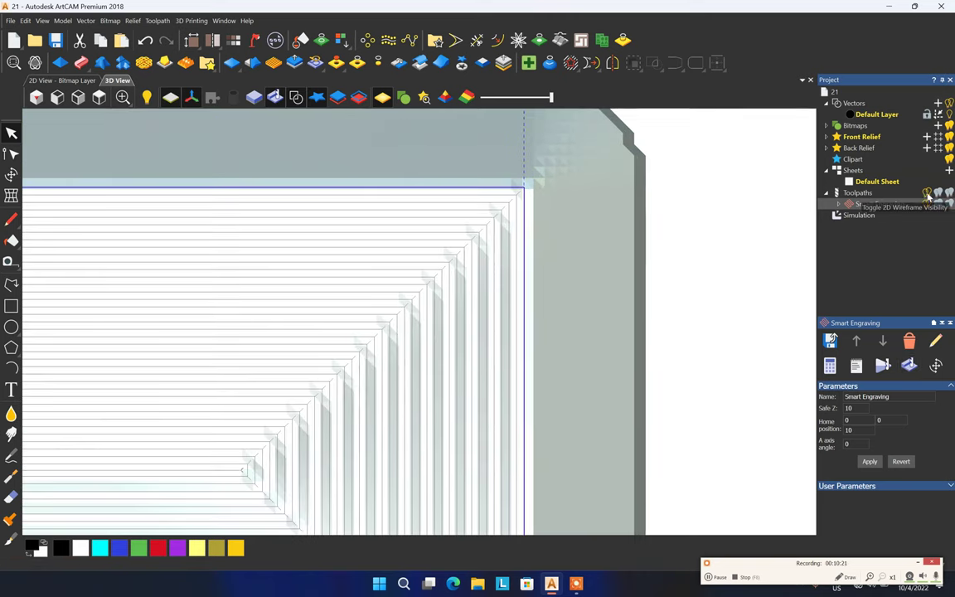
scroll(491, 242, down, 2)
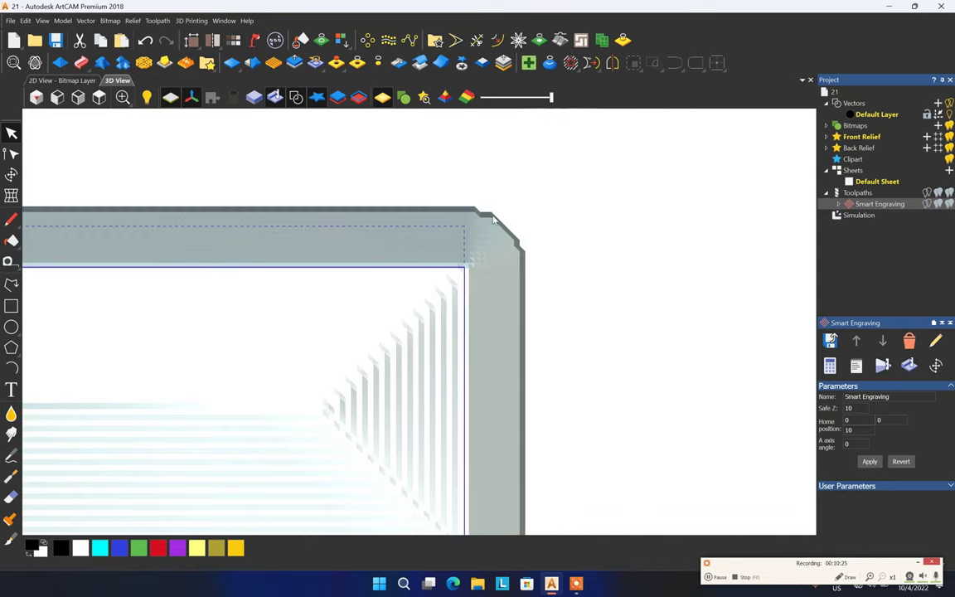
scroll(492, 242, down, 2)
scroll(491, 242, up, 2)
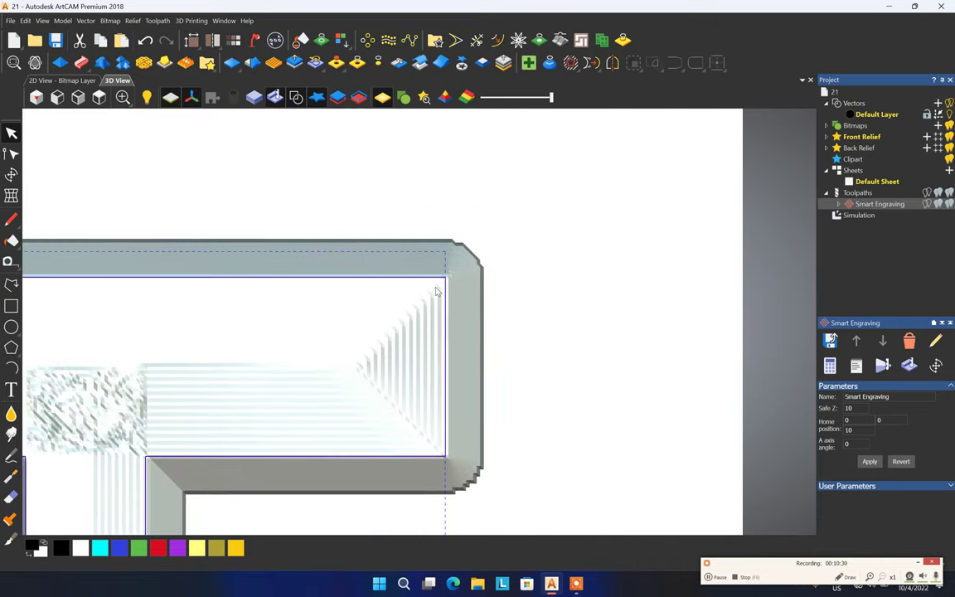
drag(413, 342, 446, 237)
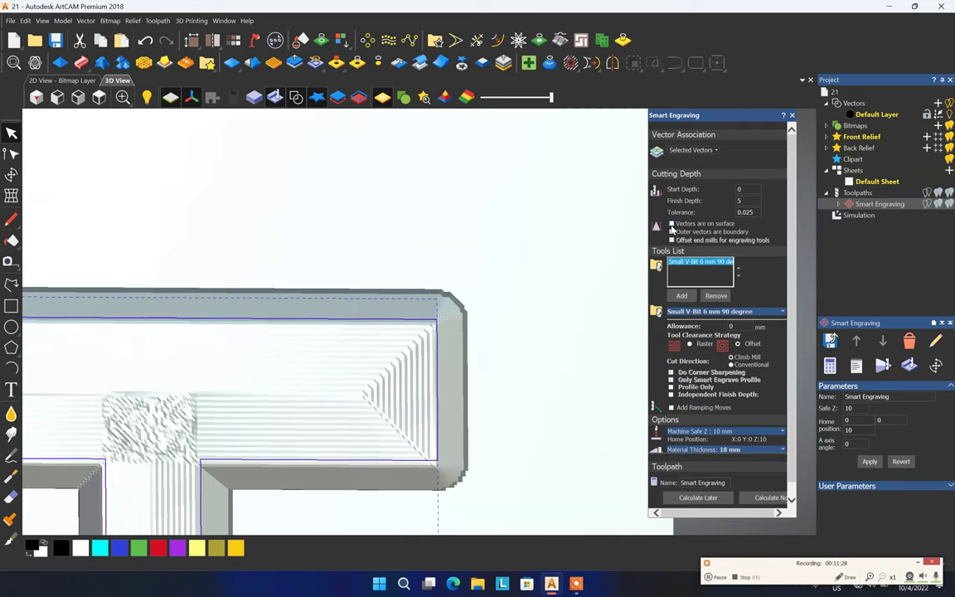
Step: Enable Vectors are on surface and recalculate the Smart Engraving toolpath
click(671, 225)
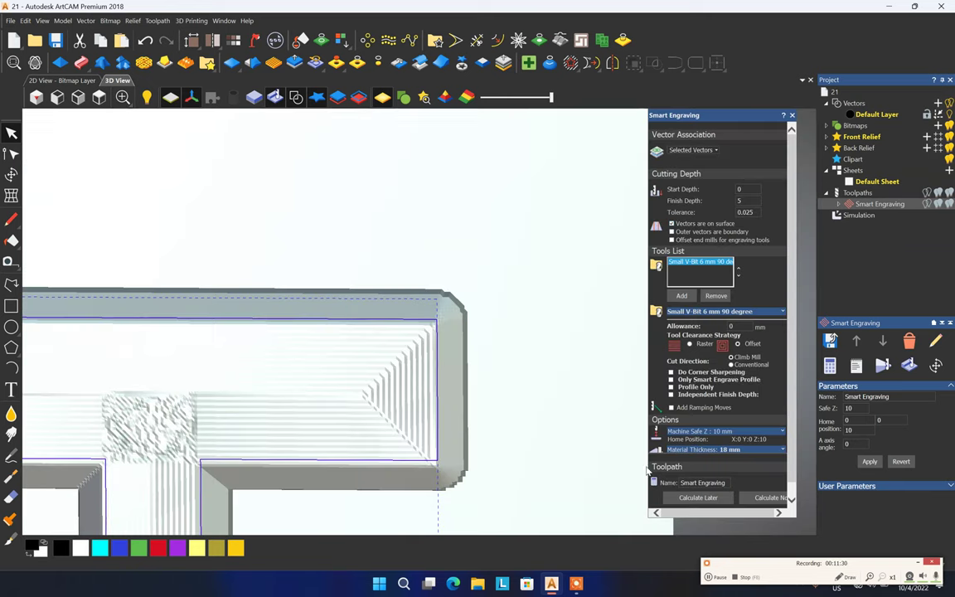
click(767, 499)
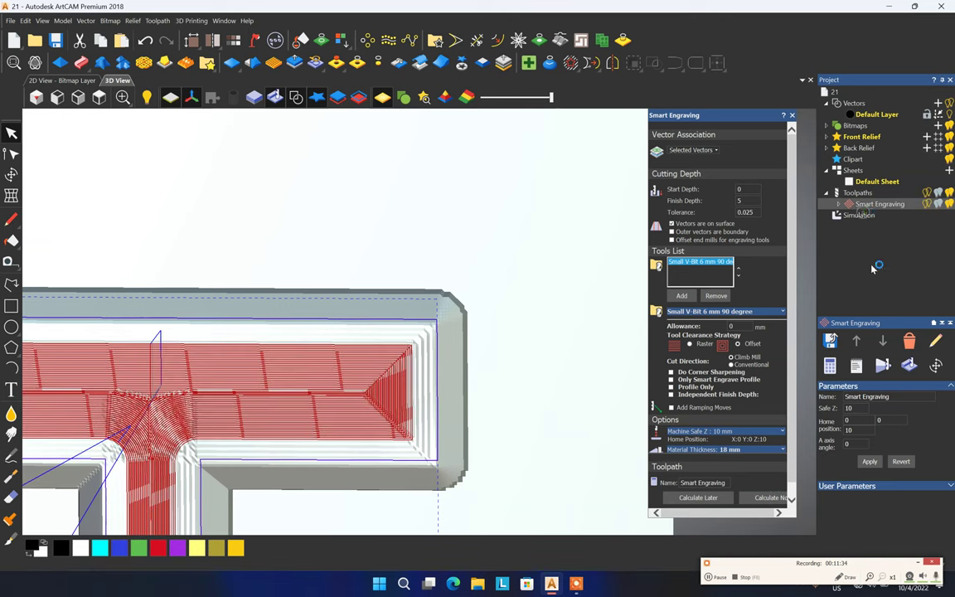
Step: Delete the old toolpath simulation and view the recalculated lettering toolpath from above
click(865, 216)
click(829, 366)
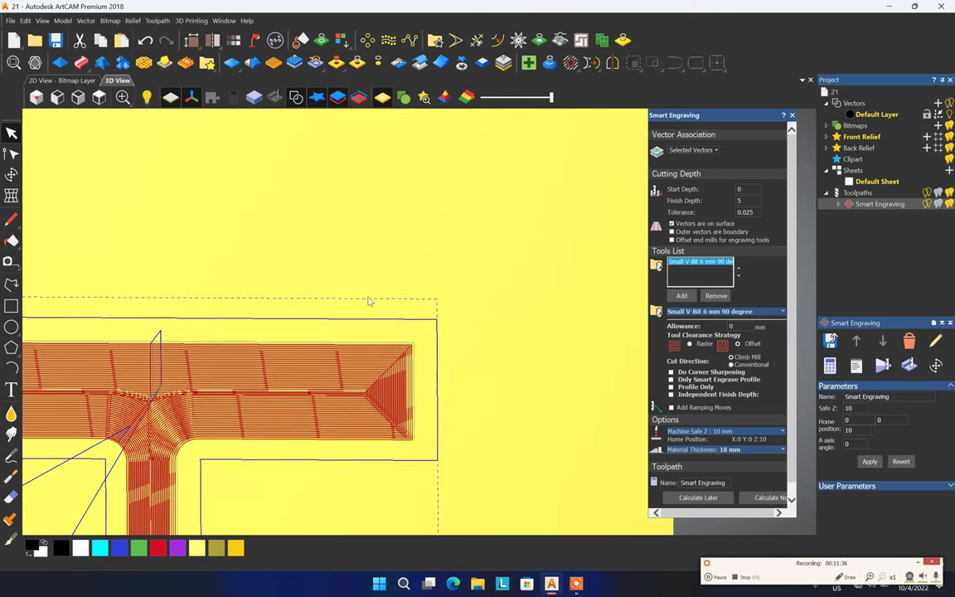
click(99, 97)
scroll(603, 326, up, 10)
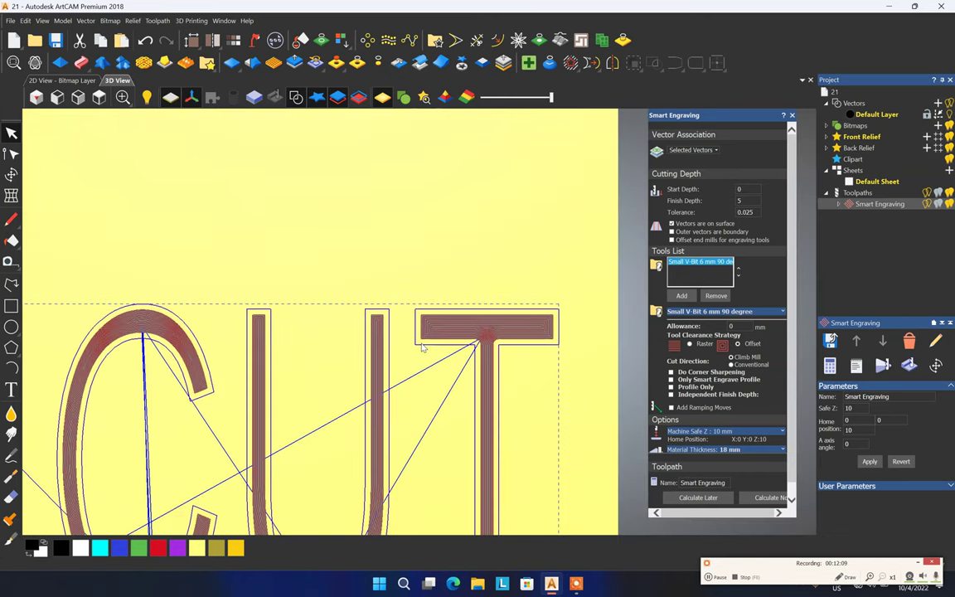
Step: Add the 6 mm End Mill from the tool database to the Smart Engraving tools list
scroll(375, 325, up, 3)
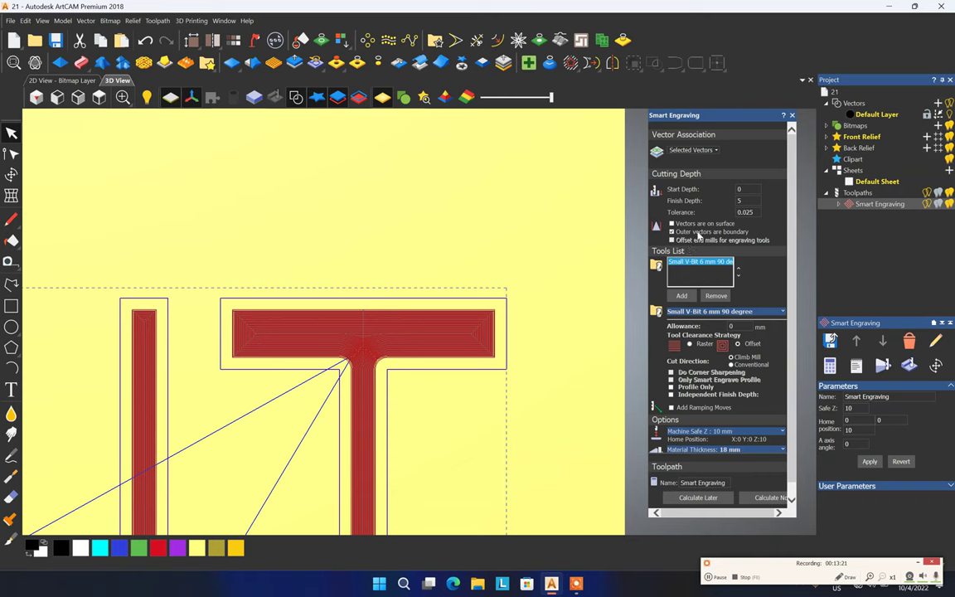
click(681, 296)
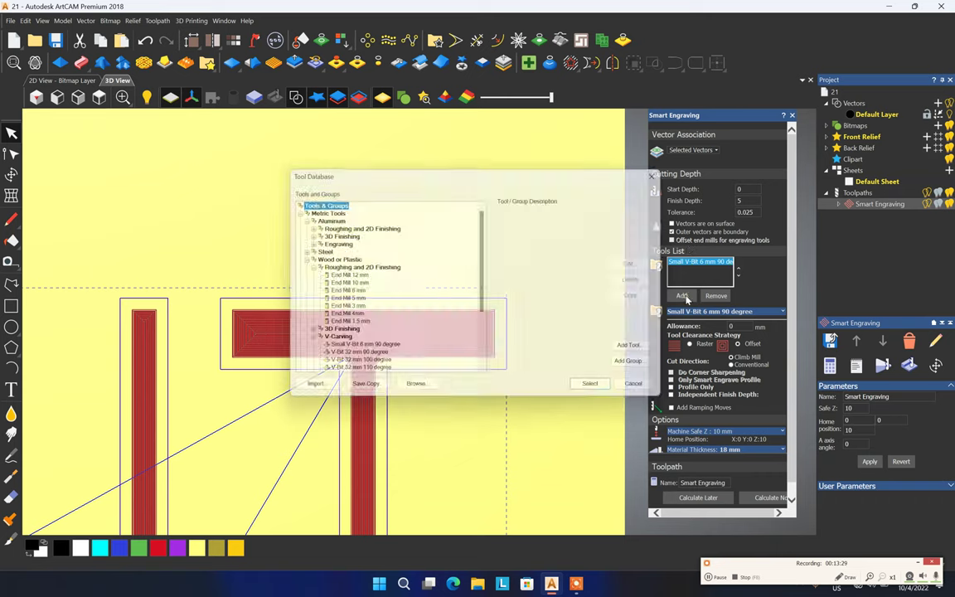
double_click(338, 291)
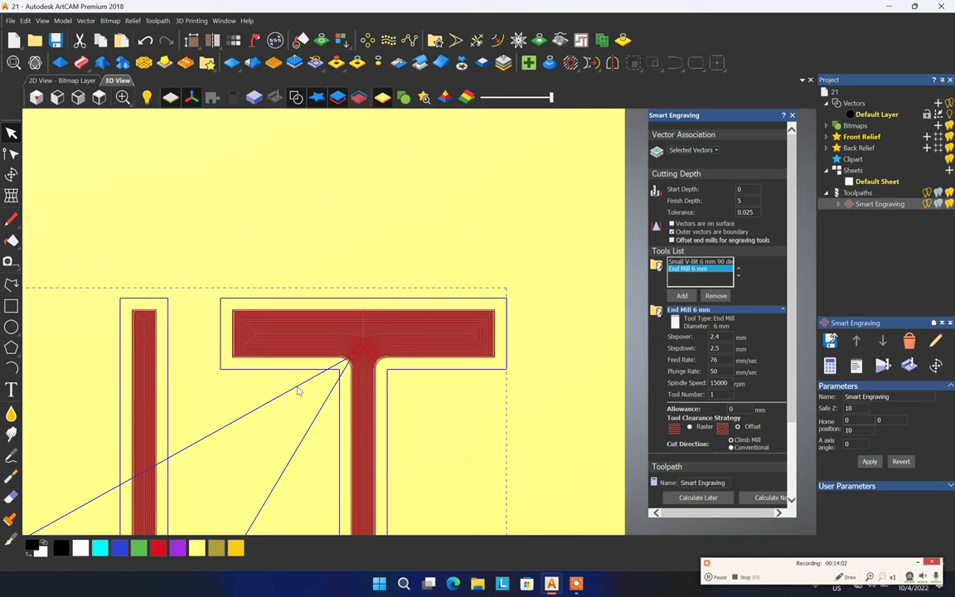
click(845, 577)
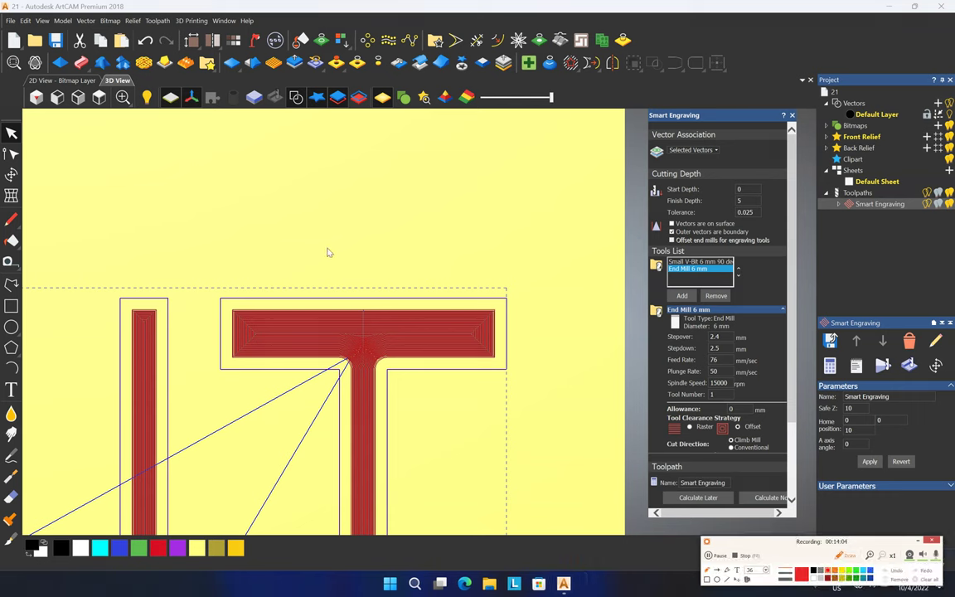
drag(505, 293, 508, 369)
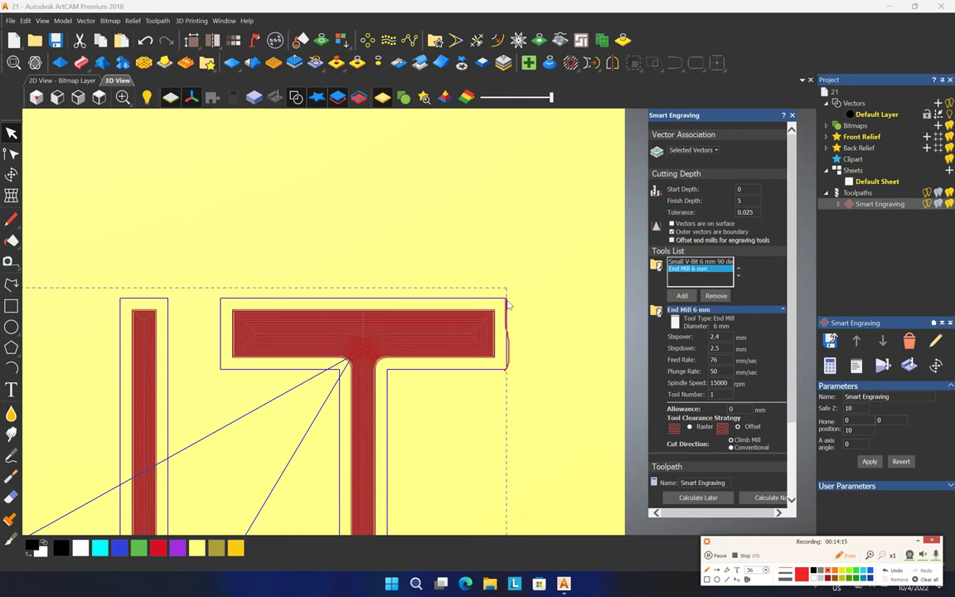
mouse_move(504, 332)
mouse_down()
mouse_move(501, 371)
mouse_move(393, 376)
mouse_up()
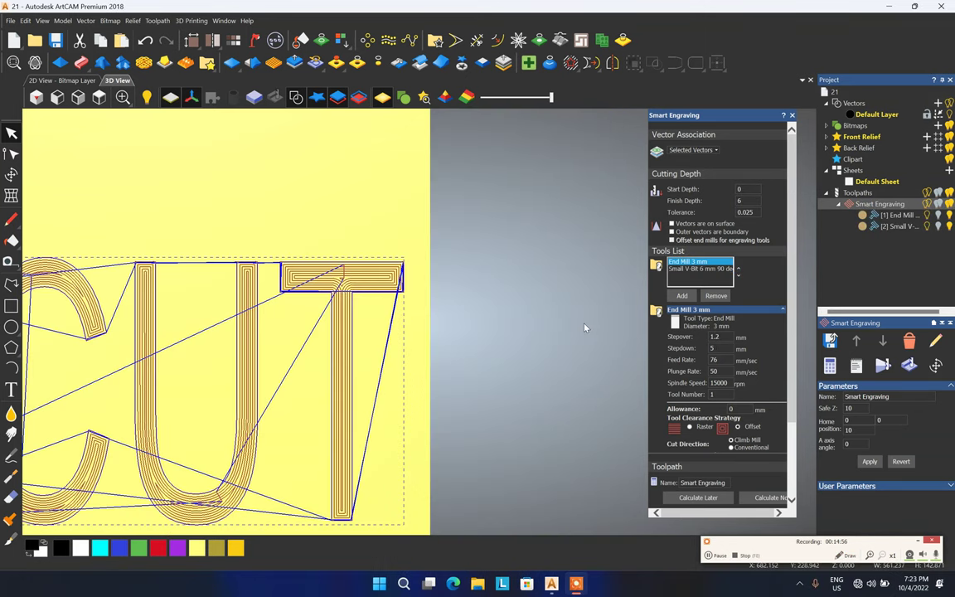
Step: Enable Vectors are on surface for the engraving with the 6 mm V-bit selected and check the toolpath at the T's corner
click(688, 269)
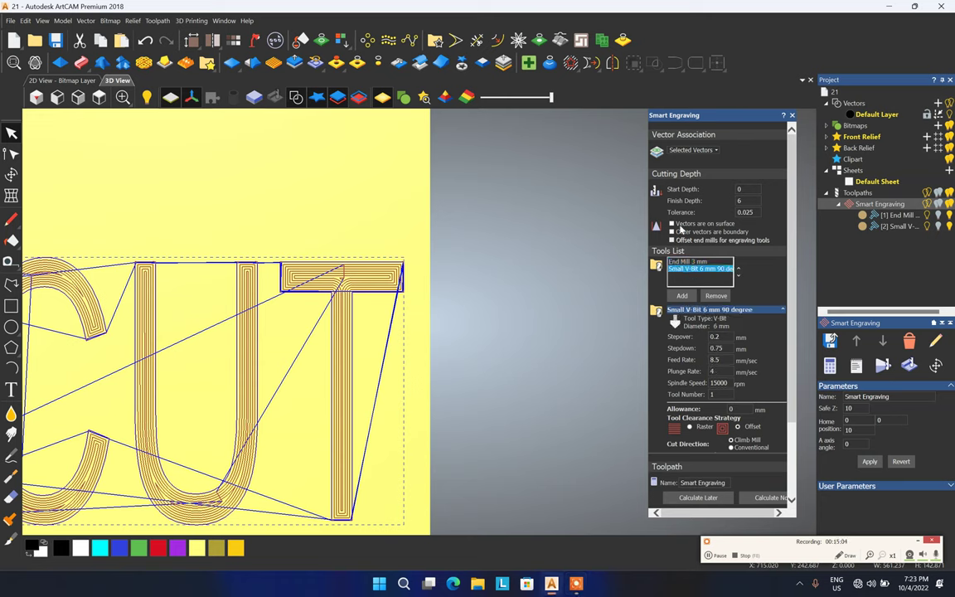
click(673, 224)
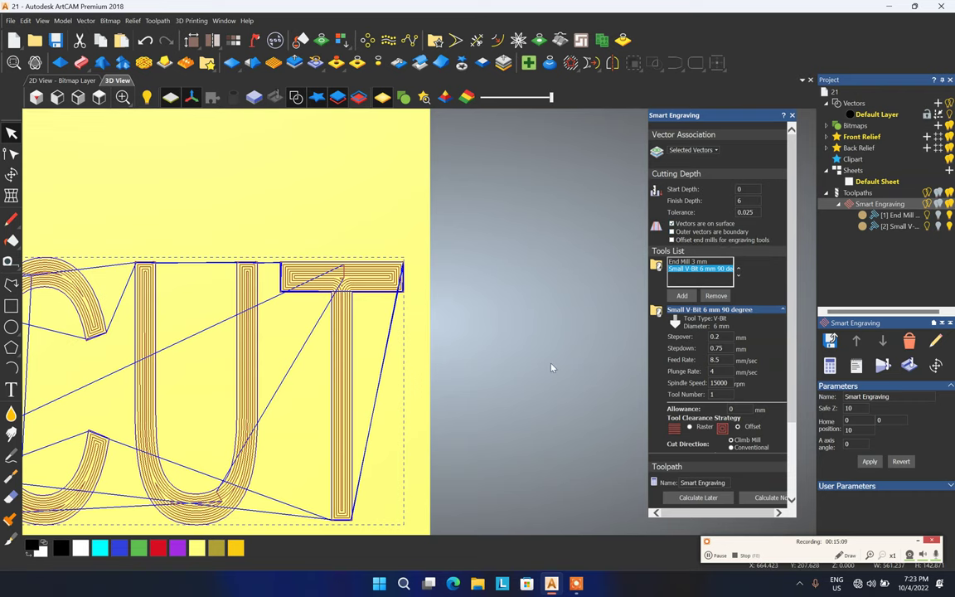
scroll(415, 287, up, 2)
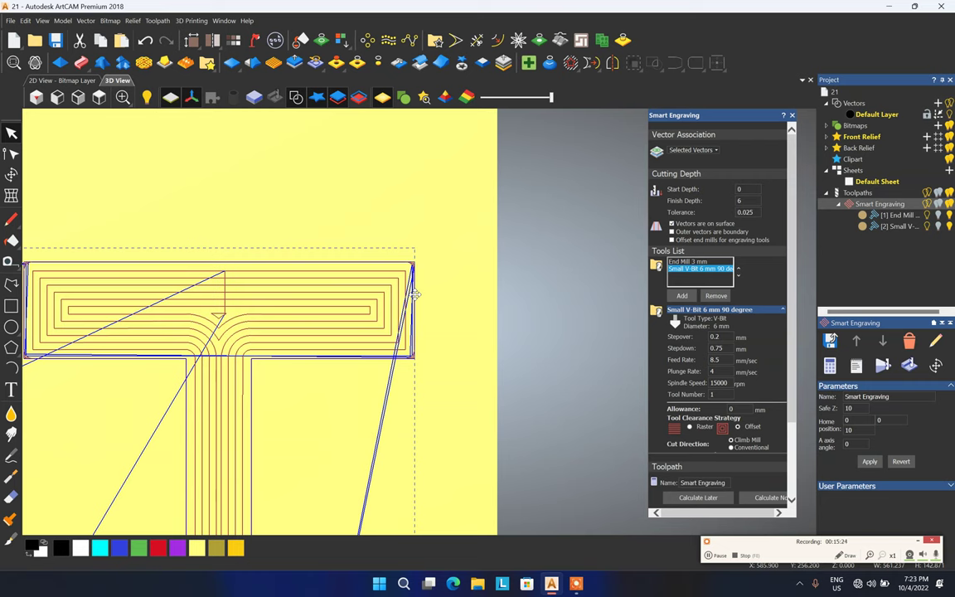
scroll(419, 249, up, 2)
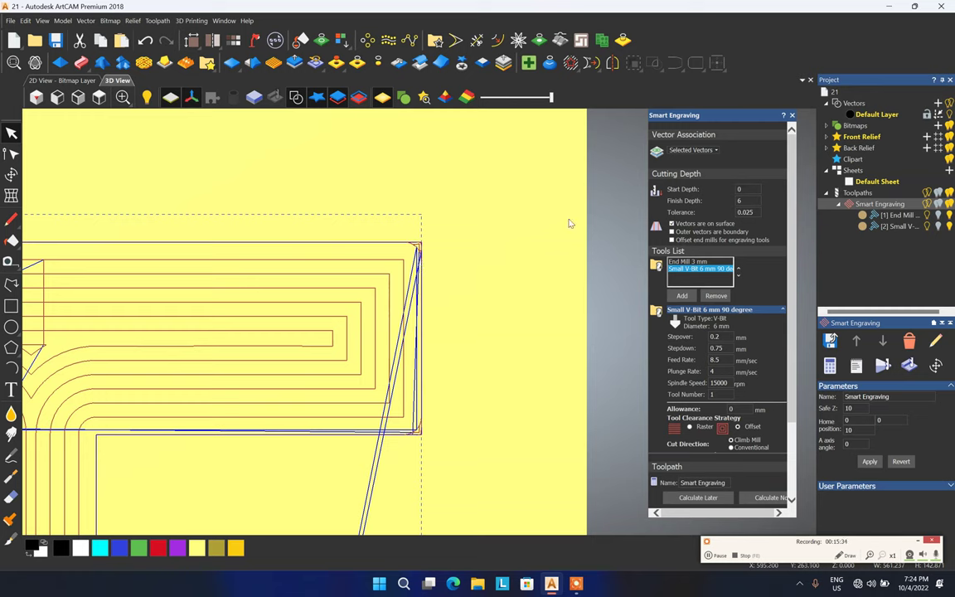
Step: Recalculate the Smart Engraving toolpath with Vectors are on surface disabled, accepting the retry with the alternative algorithm
click(770, 497)
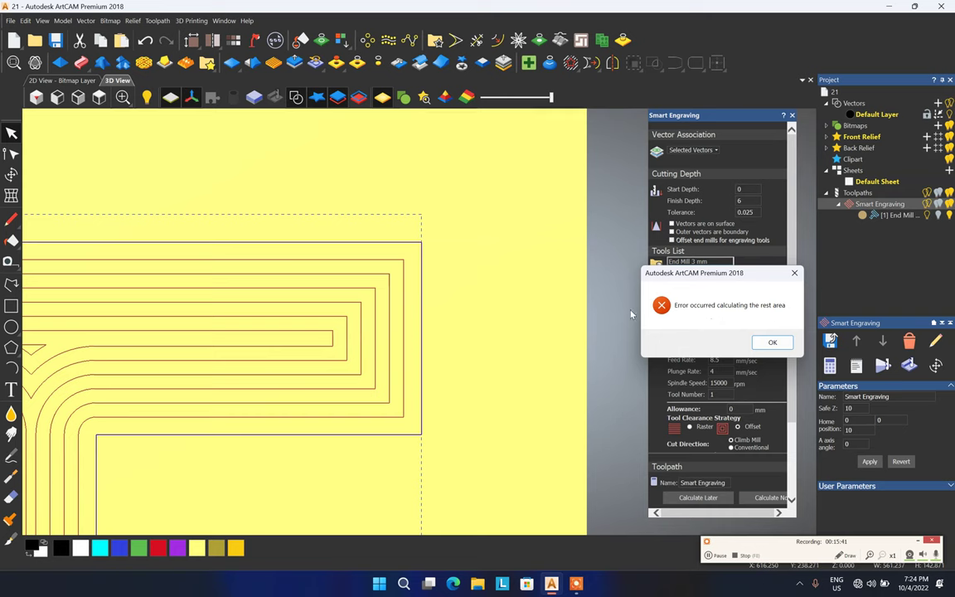
click(770, 342)
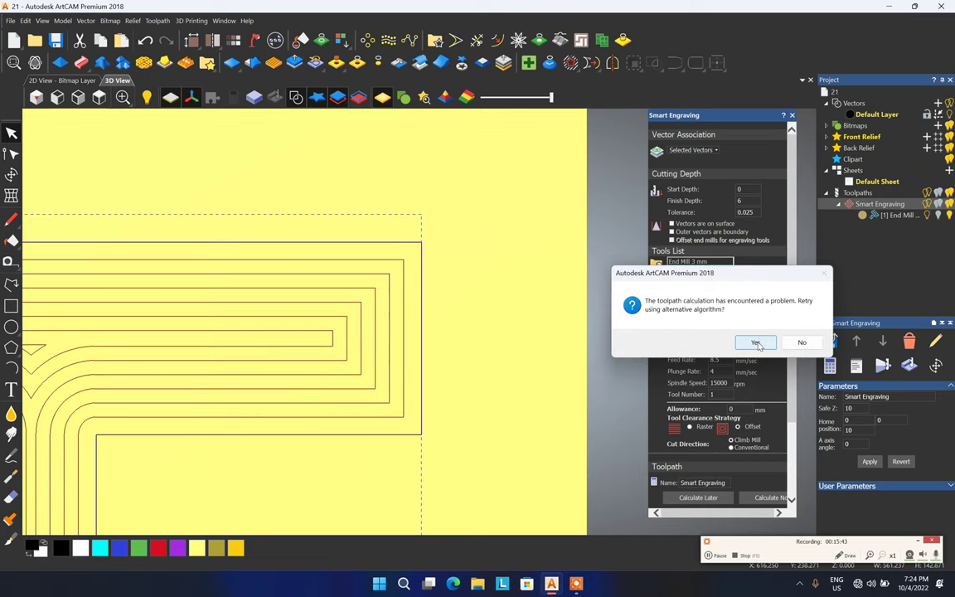
click(756, 343)
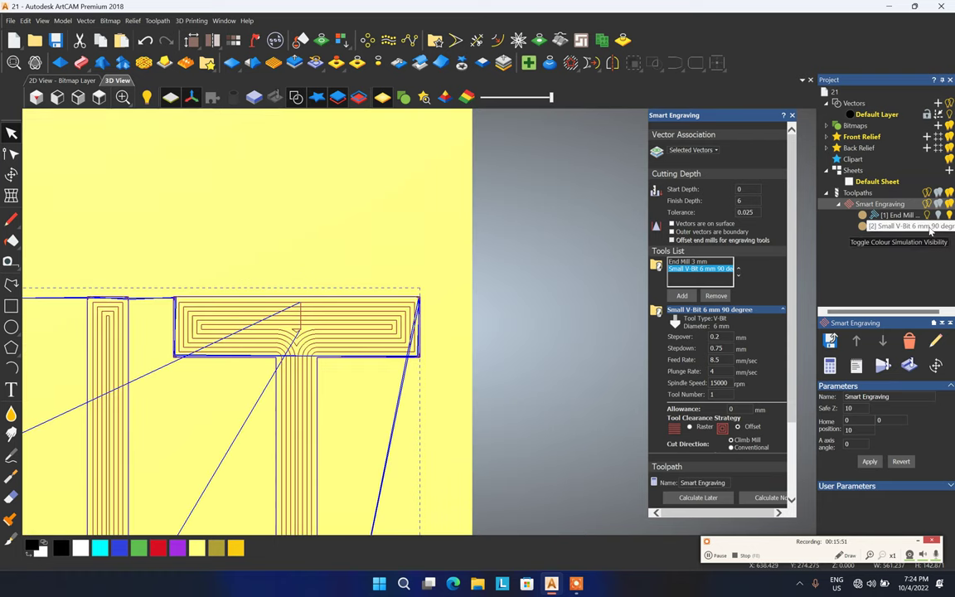
Step: Hide the V-bit toolpath to inspect the End Mill passes on the T, and hide the End Mill toolpath as well
click(931, 227)
scroll(432, 334, up, 2)
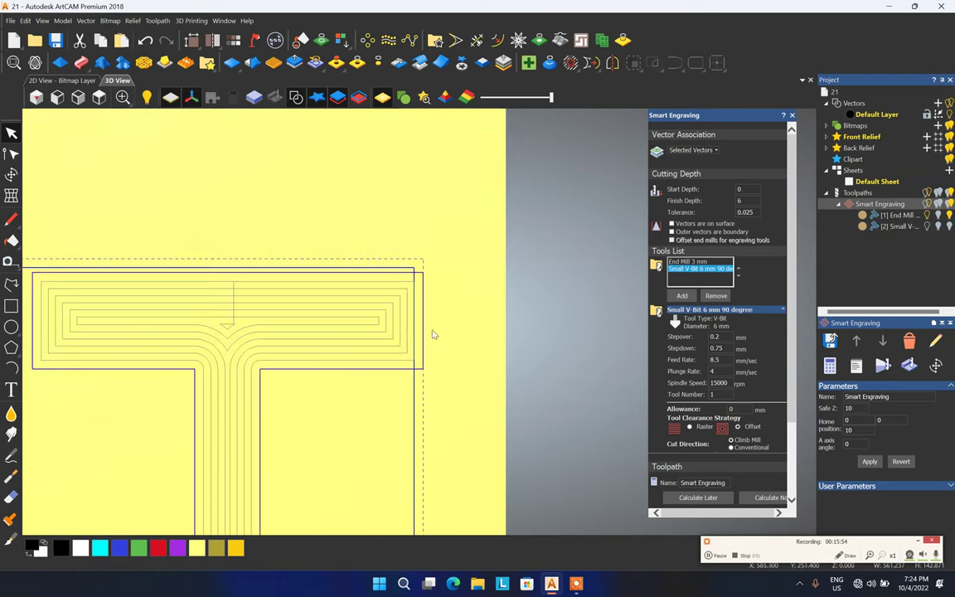
click(934, 217)
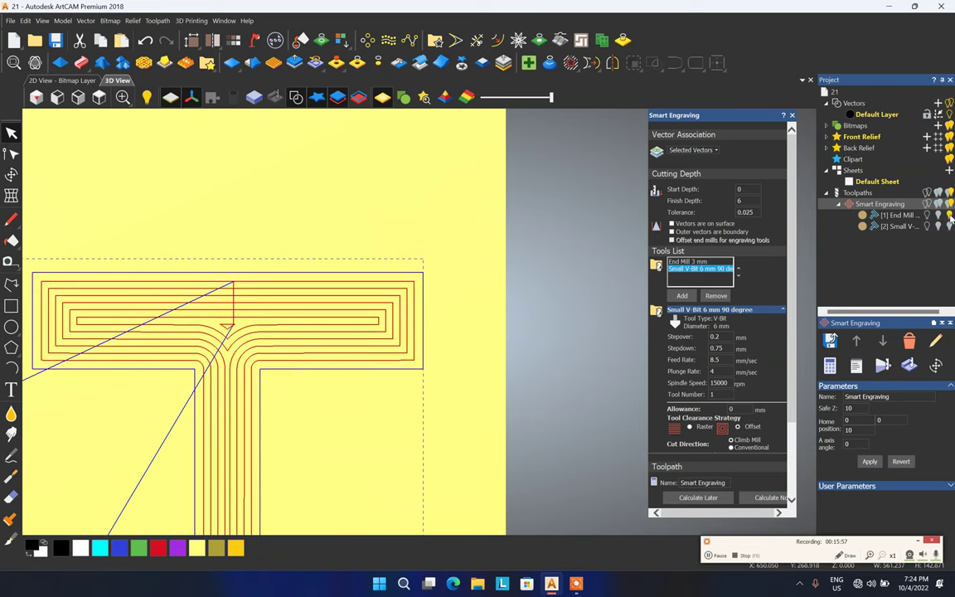
click(933, 220)
scroll(411, 332, down, 3)
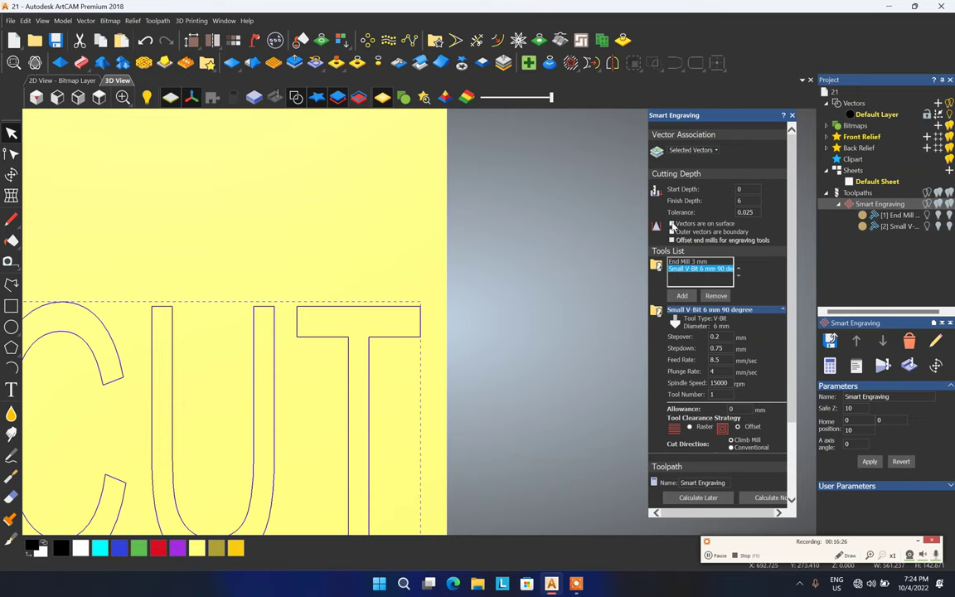
Step: Recalculate the toolpath with Vectors are on surface enabled and examine the V-bit passes alone at the T's corner
click(767, 497)
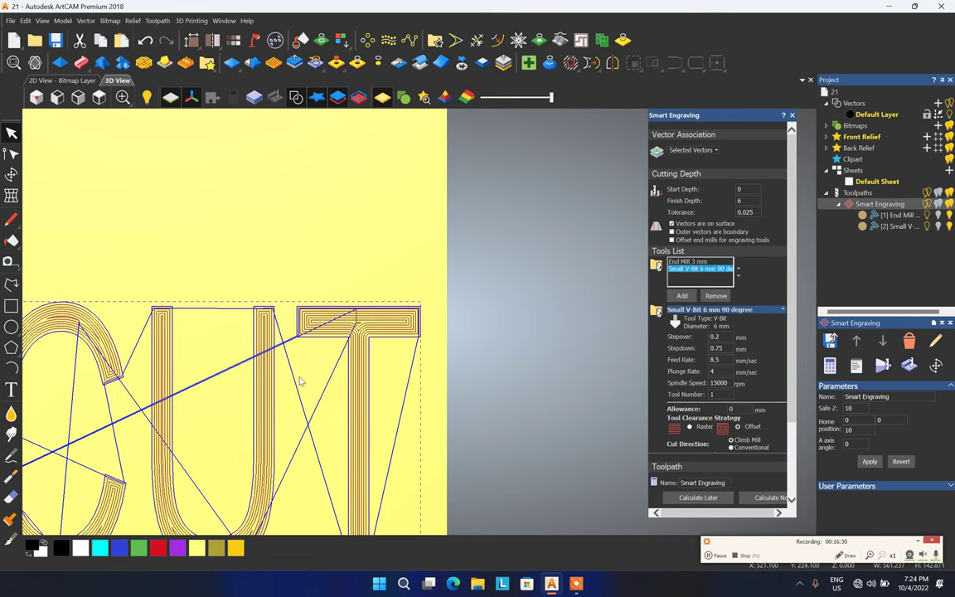
scroll(402, 448, up, 5)
scroll(410, 439, down, 6)
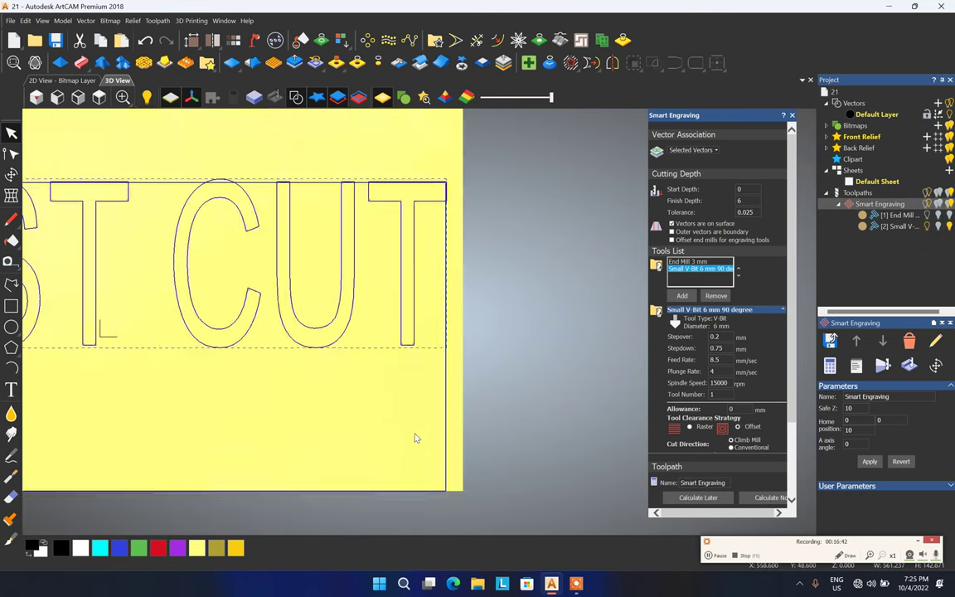
scroll(431, 331, up, 3)
scroll(435, 292, down, 3)
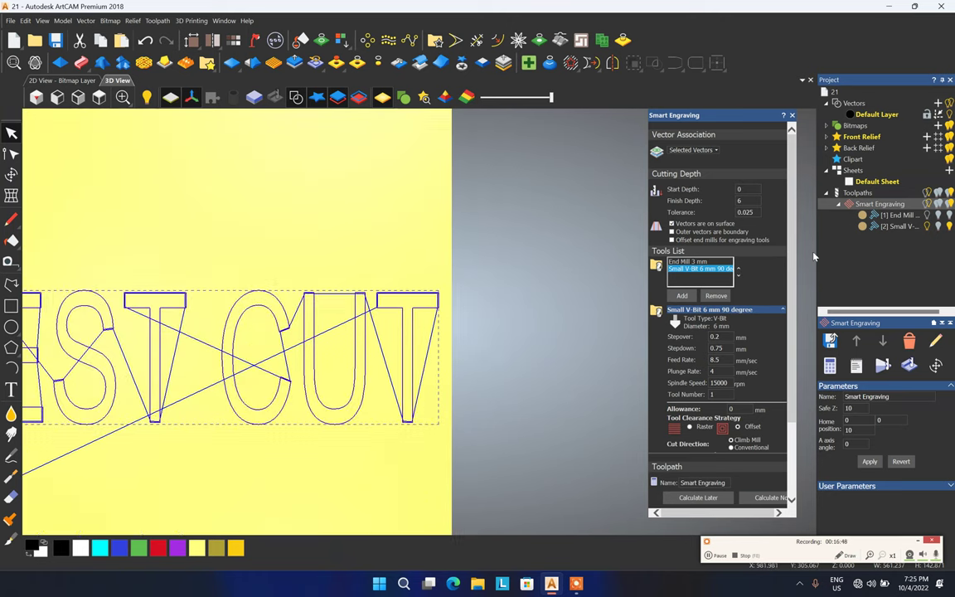
scroll(433, 313, up, 8)
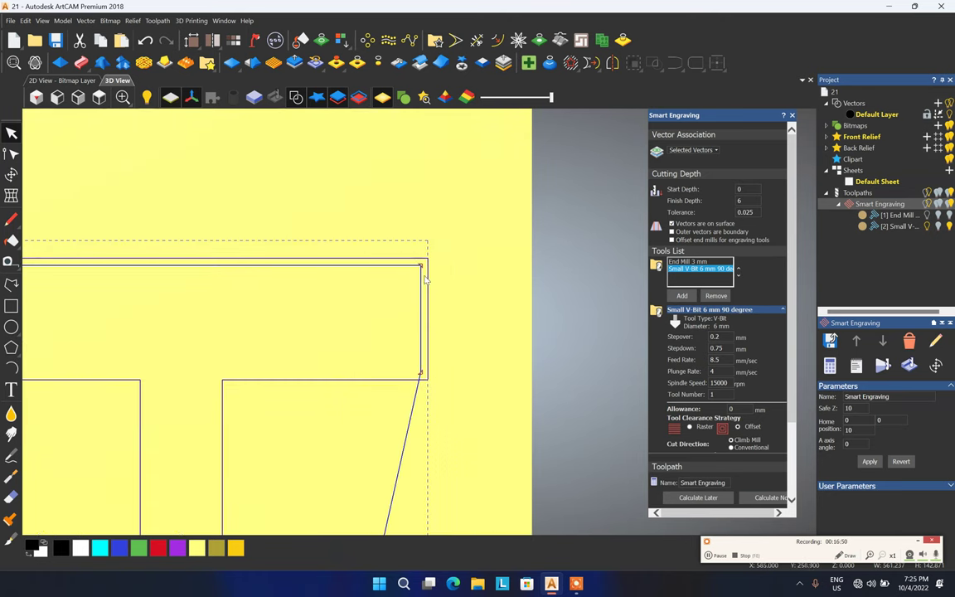
scroll(435, 284, down, 2)
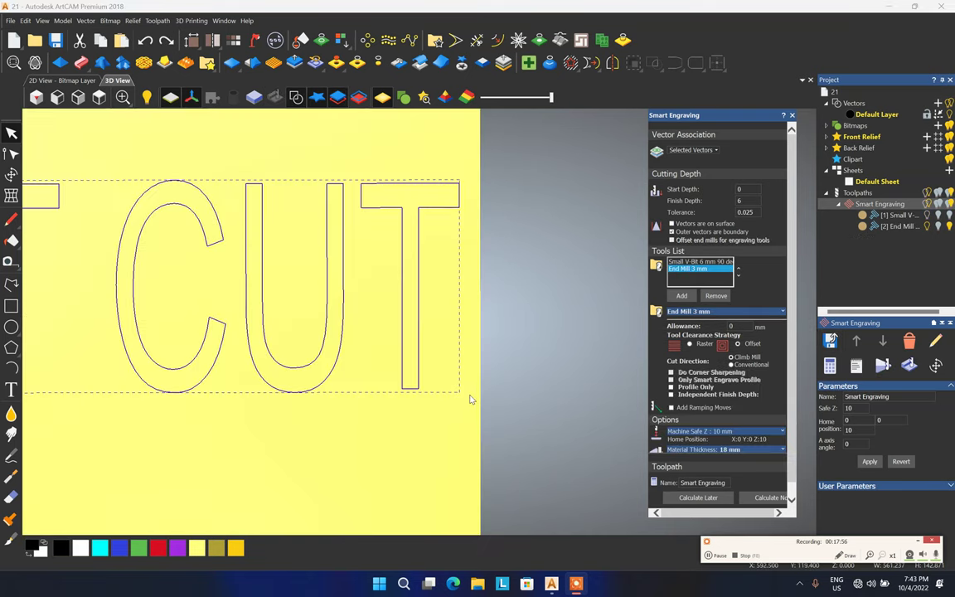
Step: Remove the 3 mm End Mill from the tools list and use Offset clearance with Do Corner Sharpening for the V-bit
scroll(692, 381, down, 1)
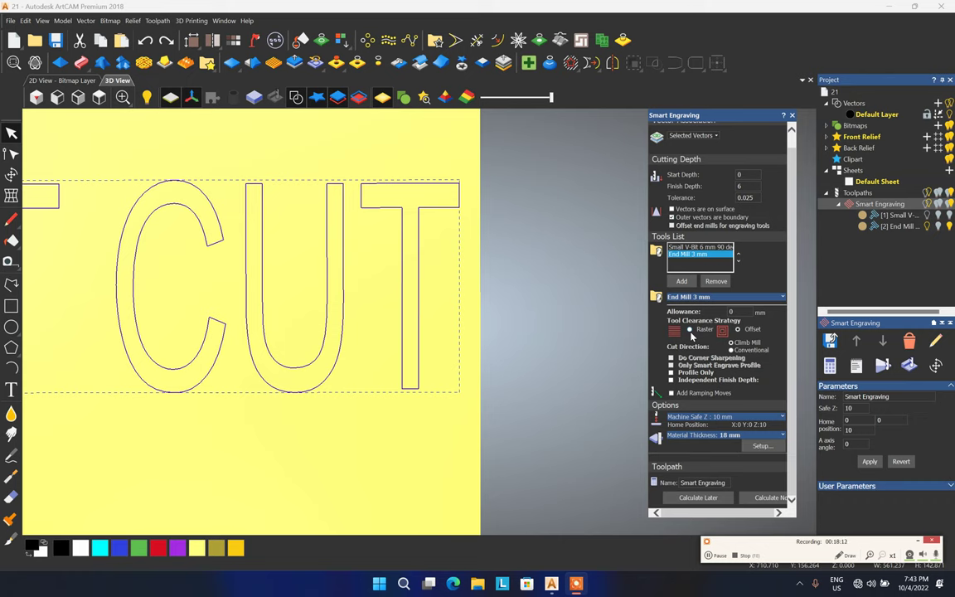
click(737, 329)
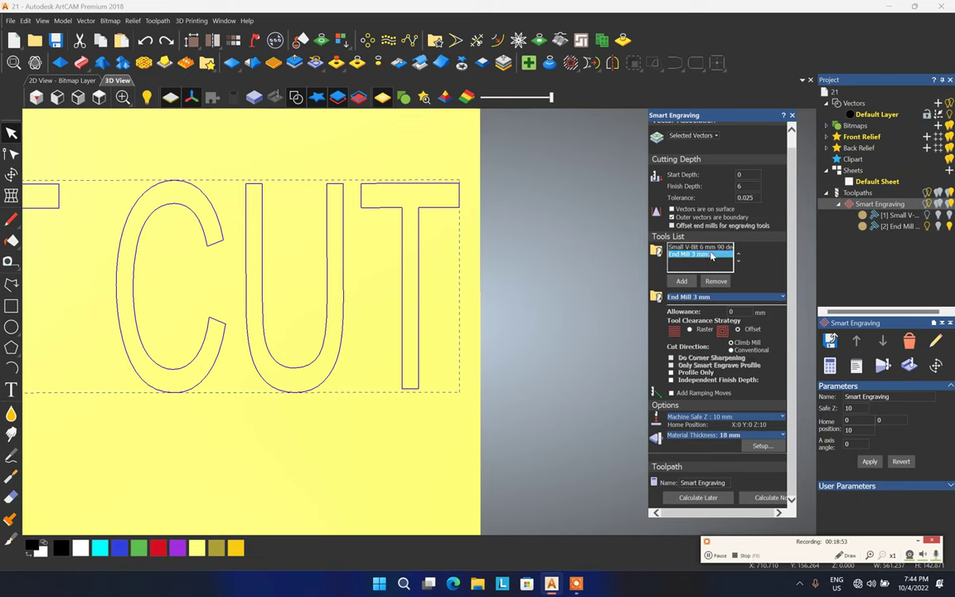
click(715, 281)
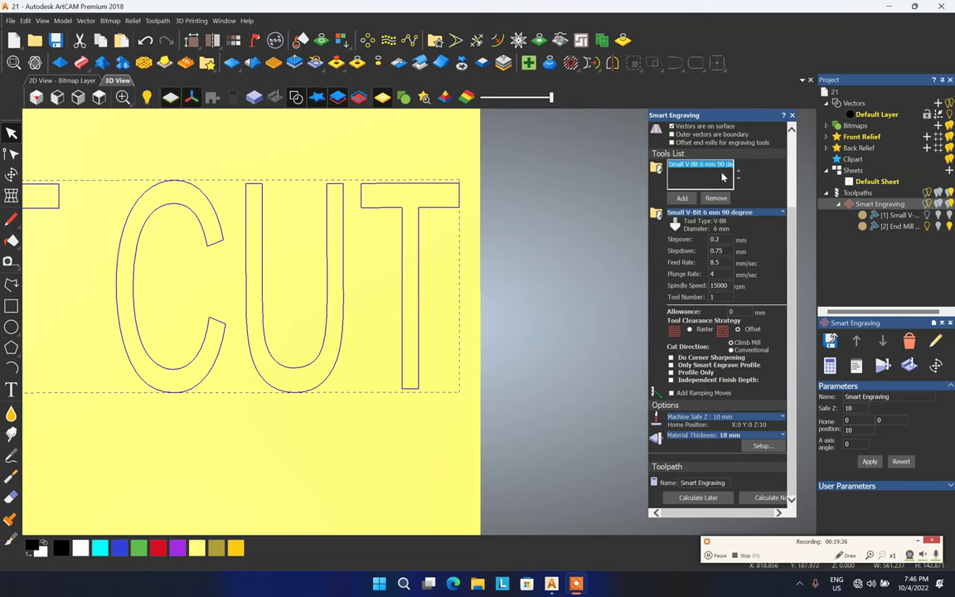
click(671, 357)
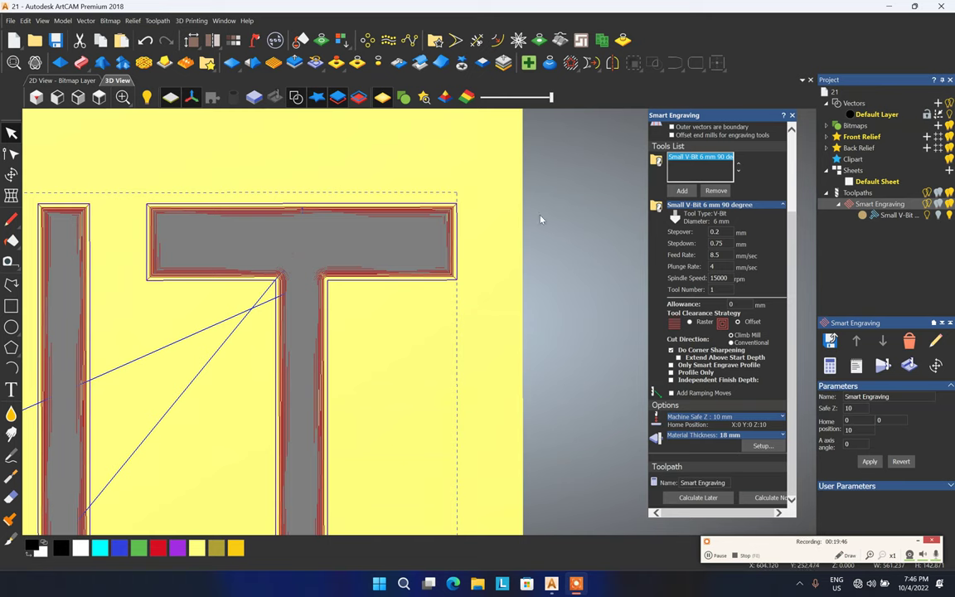
Step: Examine the corner-sharpened V-bit passes at the T's outer corner and at the junction of its bar and stem
scroll(526, 213, up, 6)
scroll(448, 224, up, 2)
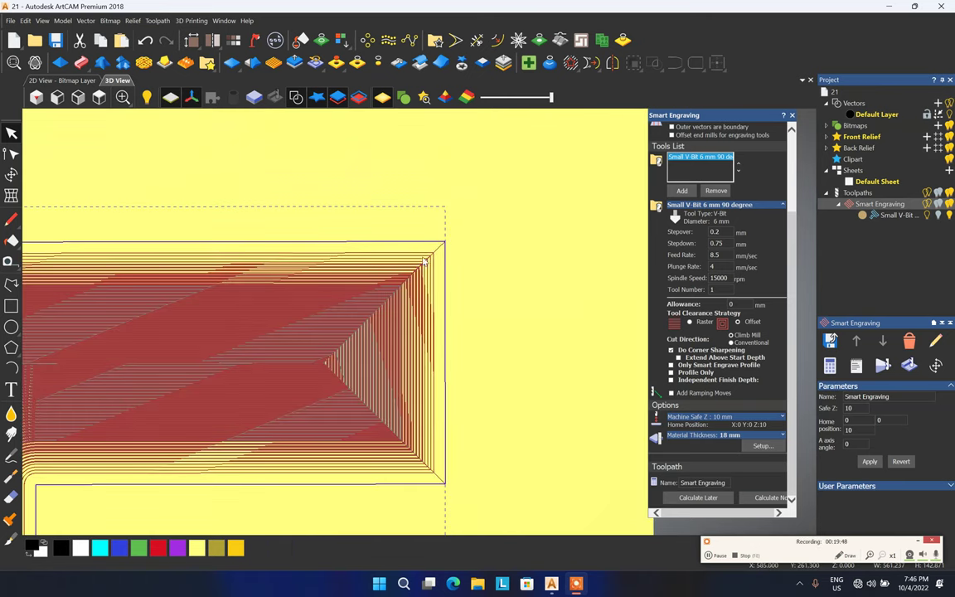
scroll(478, 209, down, 5)
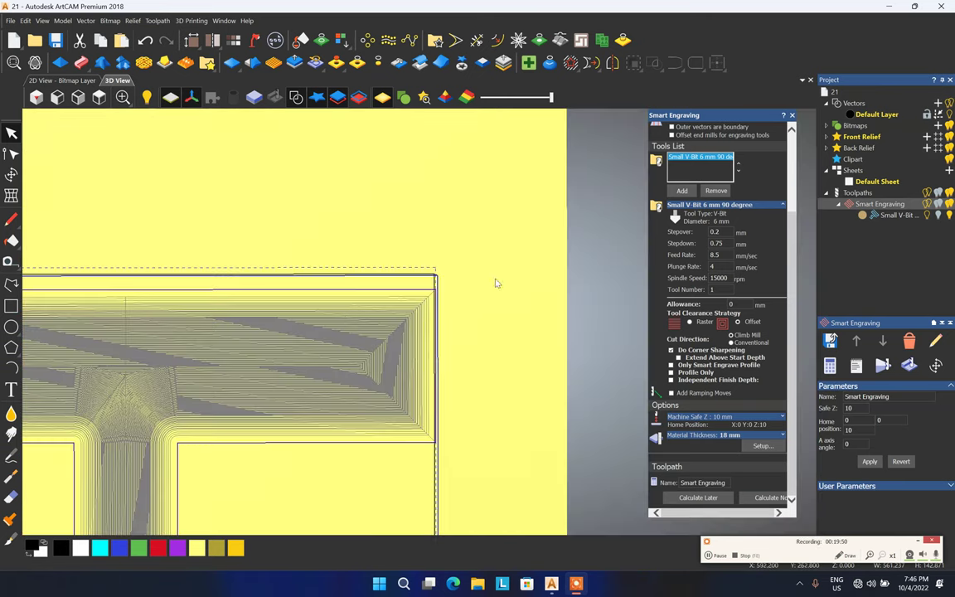
scroll(319, 372, up, 2)
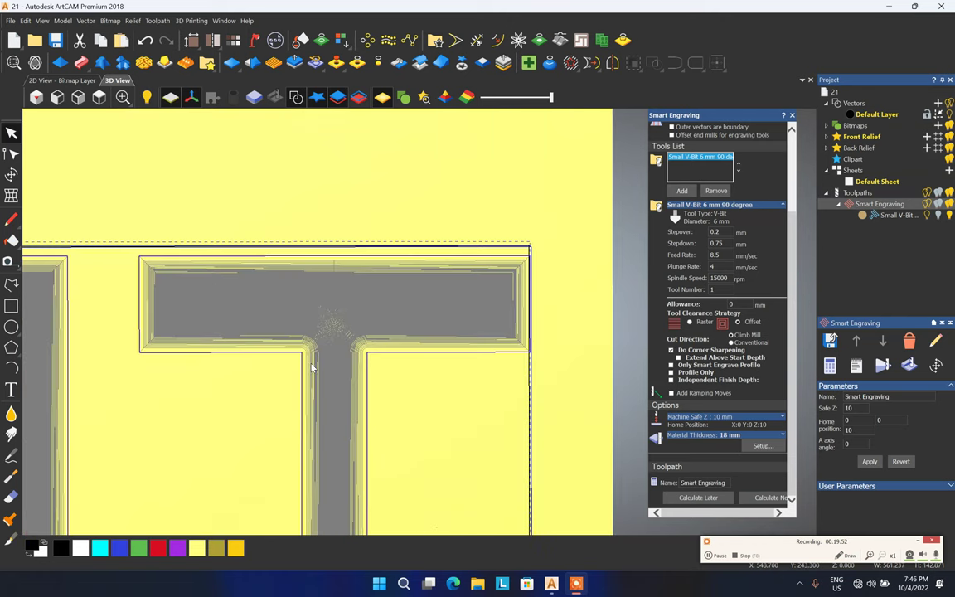
scroll(315, 347, up, 3)
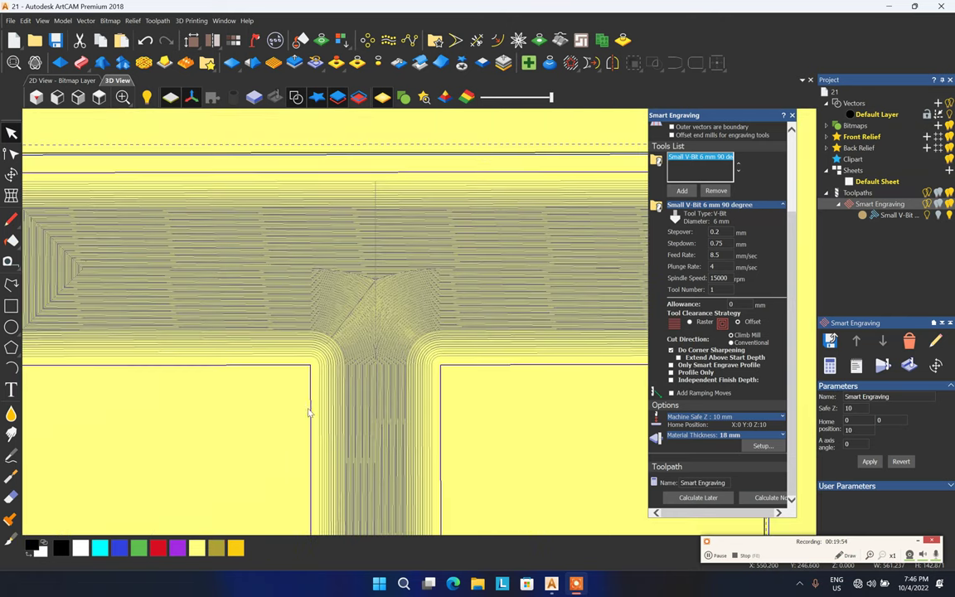
scroll(338, 326, down, 3)
scroll(444, 326, up, 3)
scroll(352, 390, down, 5)
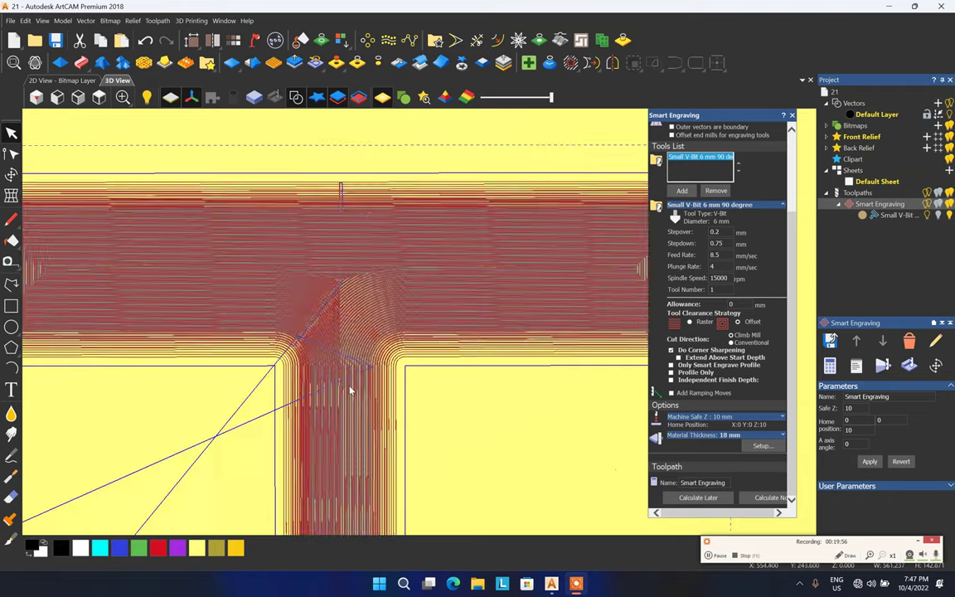
Step: Recalculate the toolpath with Extend Above Start Depth enabled at an Extension Z Height of 3 and view the T at an angle
click(764, 498)
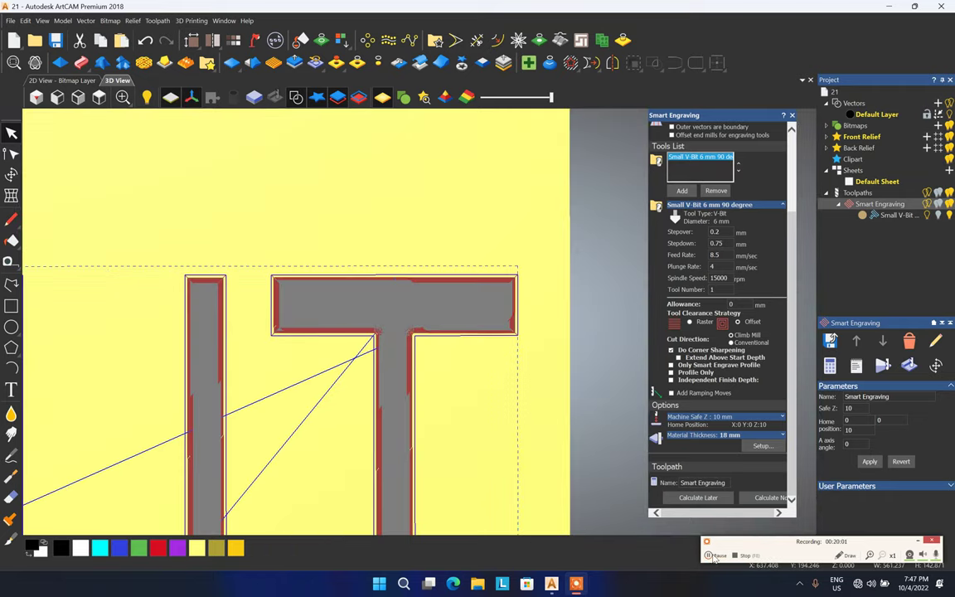
drag(512, 289, 428, 360)
drag(487, 411, 496, 385)
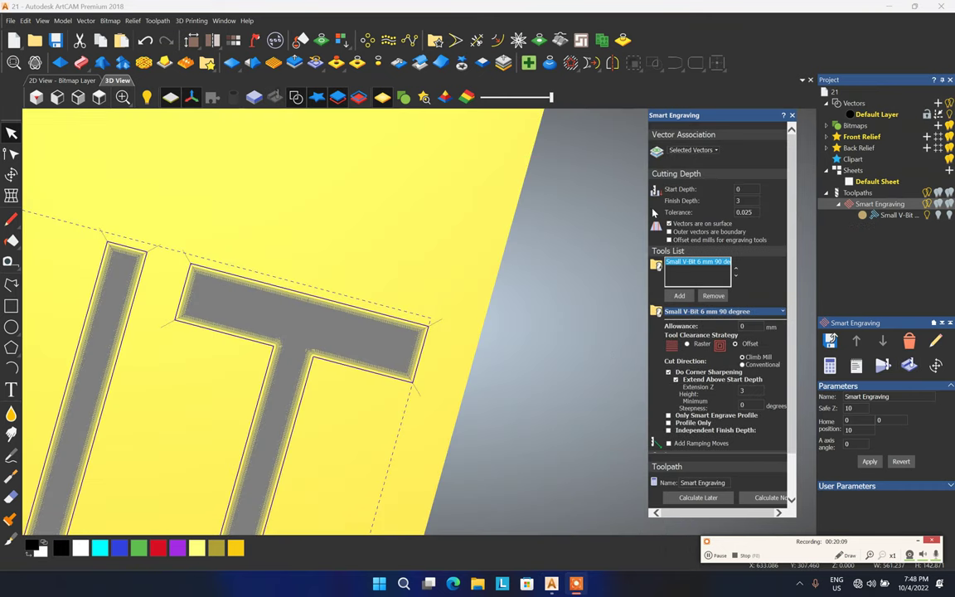
Step: Set the Finish Depth to 3, recalculate the Smart Engraving toolpath and start its simulation
double_click(738, 201)
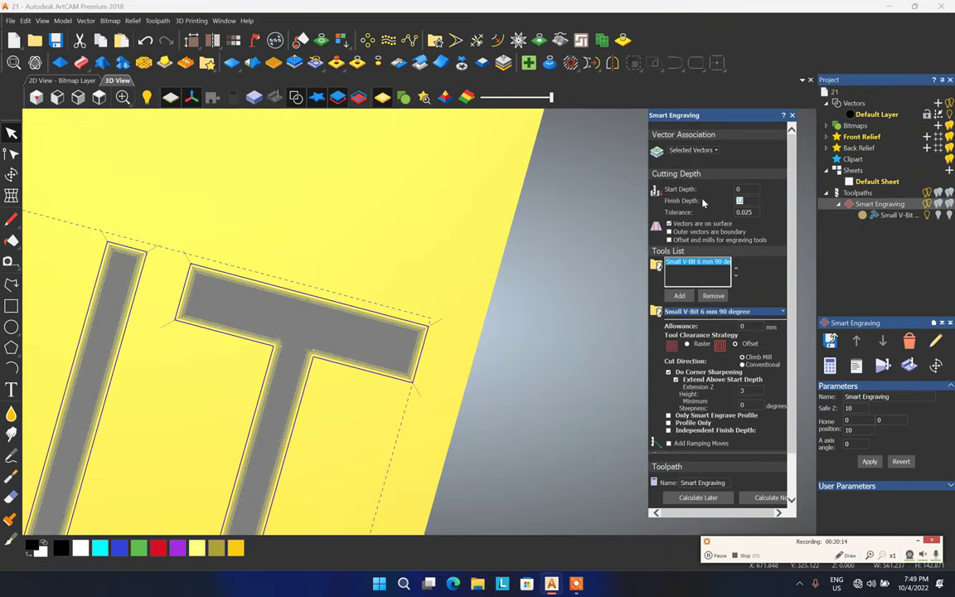
click(769, 497)
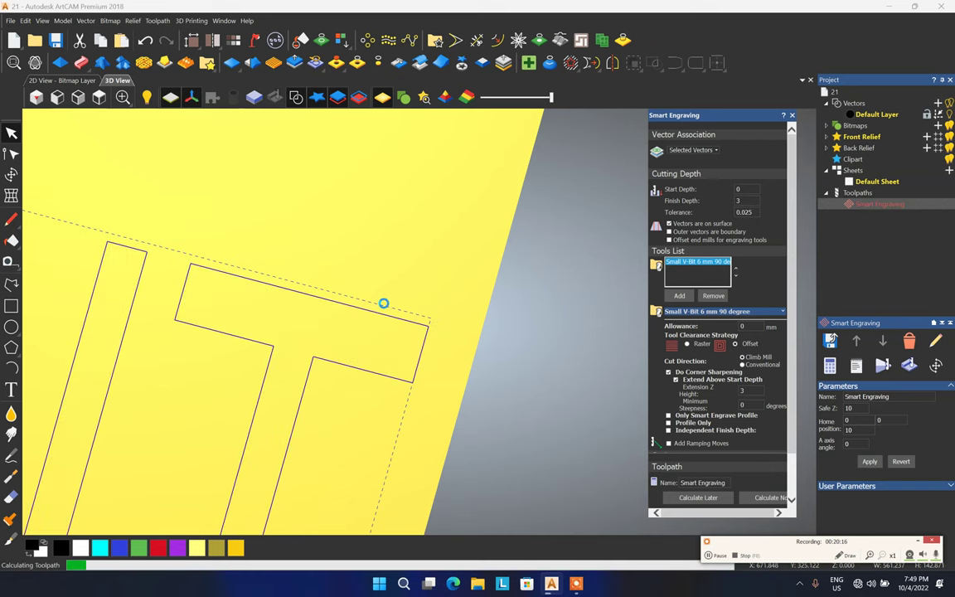
click(882, 365)
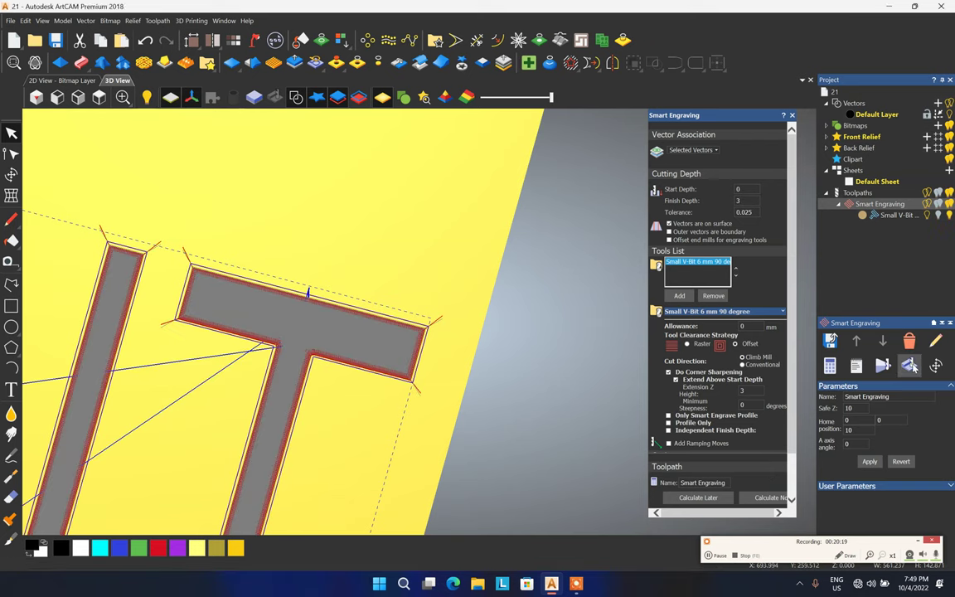
Step: Run the simulation of the Smart Engraving toolpath and examine the carved T's corners and the junction of its bar and stem
click(522, 387)
drag(331, 315, 462, 330)
scroll(462, 330, up, 5)
scroll(481, 324, down, 3)
drag(481, 324, 417, 295)
scroll(458, 328, down, 2)
drag(452, 344, 756, 424)
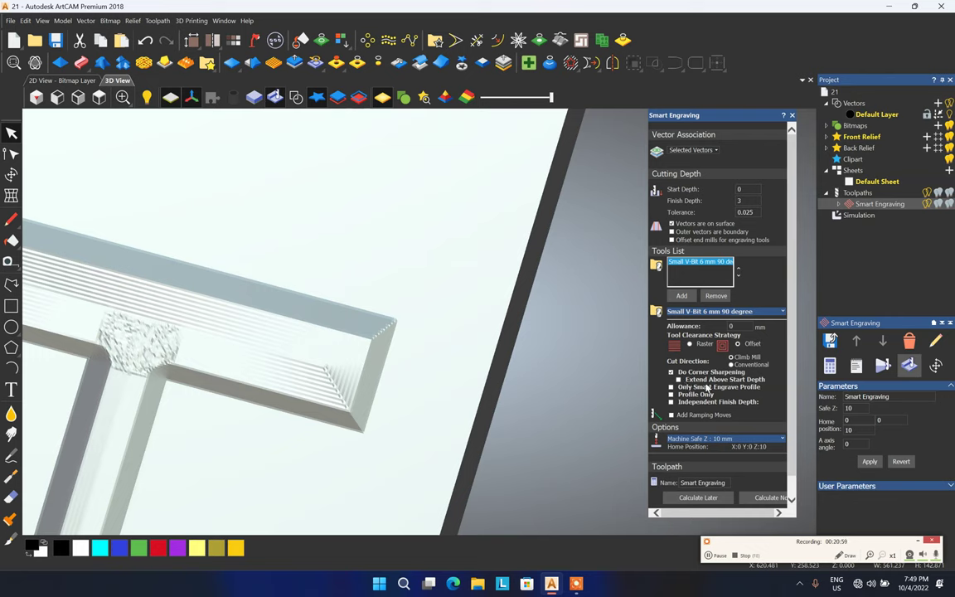
Step: Enable Extend Above Start Depth with an Extension Z Height of 3 and Minimum Steepness of 2, recalculate the toolpath and simulate it
click(678, 379)
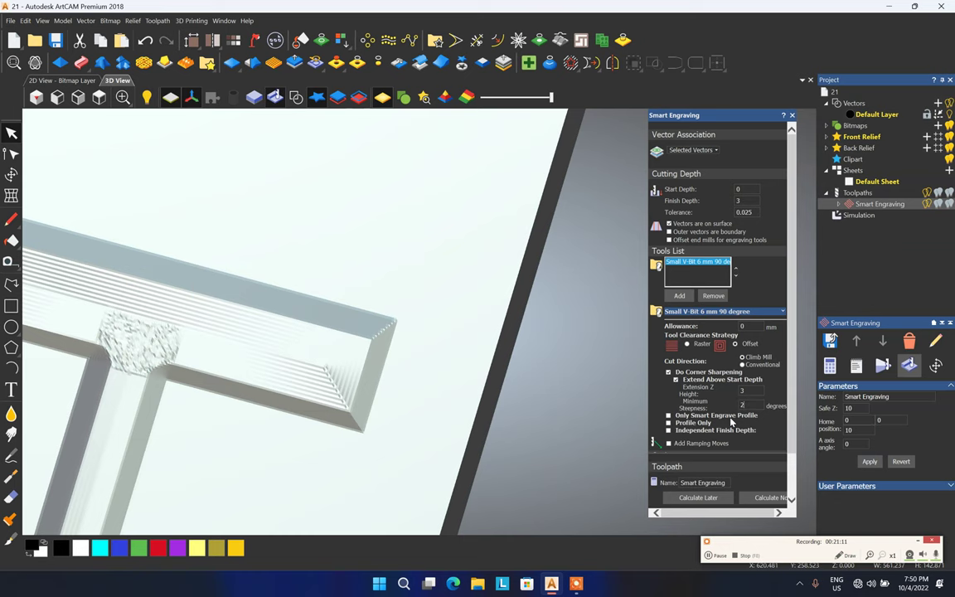
click(769, 497)
click(883, 365)
click(522, 388)
drag(440, 347, 398, 348)
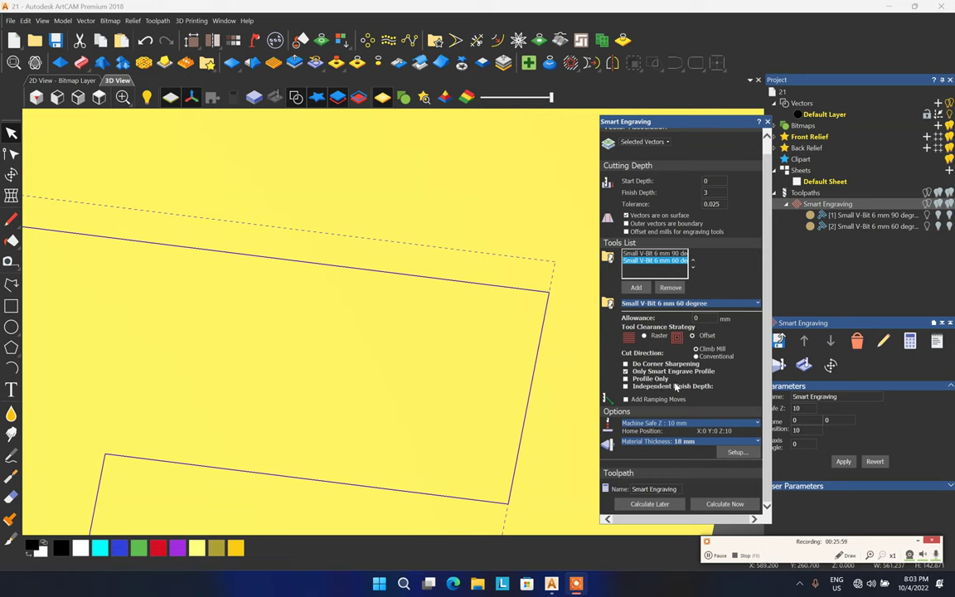
Step: Calculate the Small V-Bit 6 mm 90 degree toolpath with Profile Only enabled and view the lettering's profile passes at an angle
drag(491, 242, 381, 365)
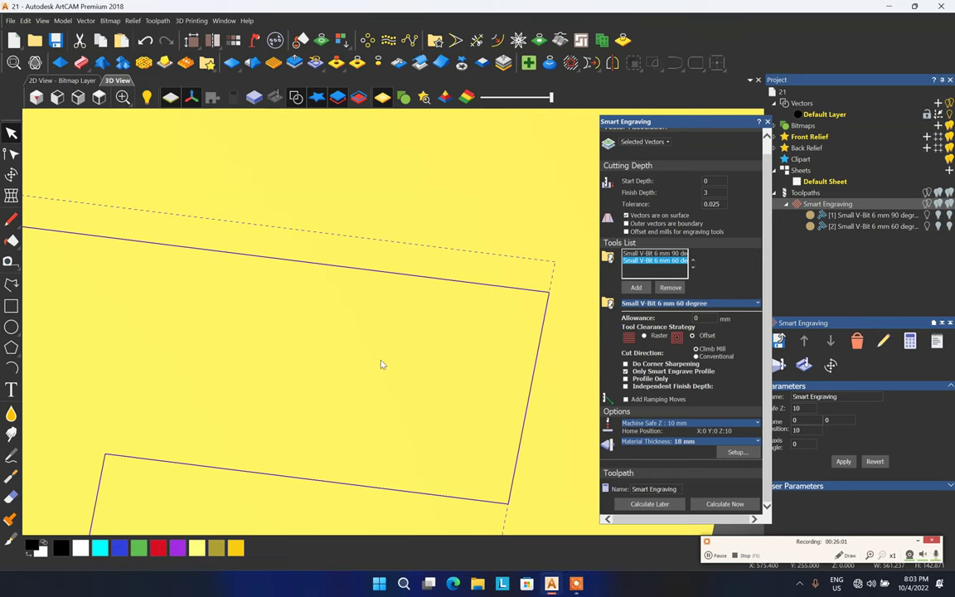
scroll(445, 344, up, 3)
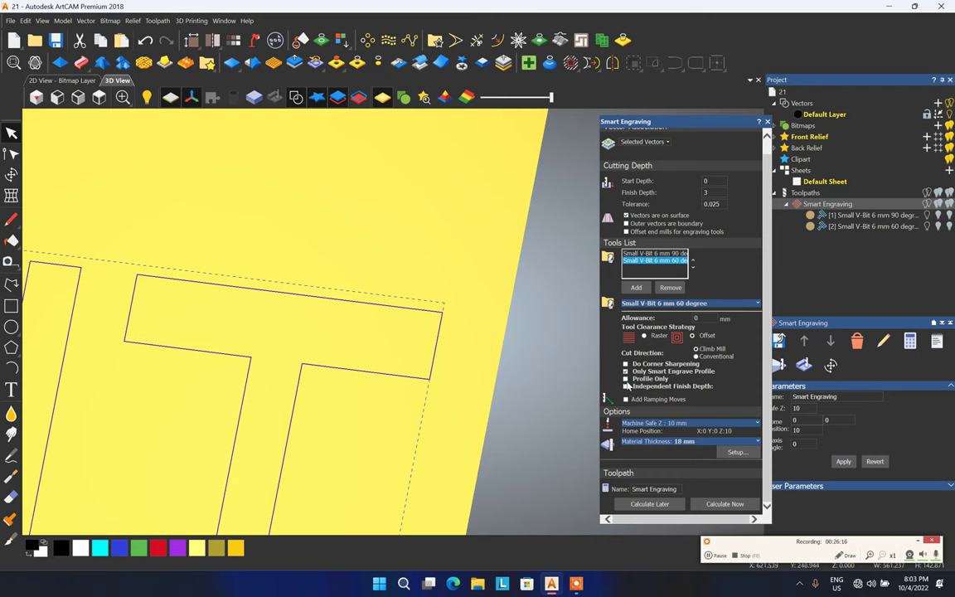
scroll(503, 379, down, 2)
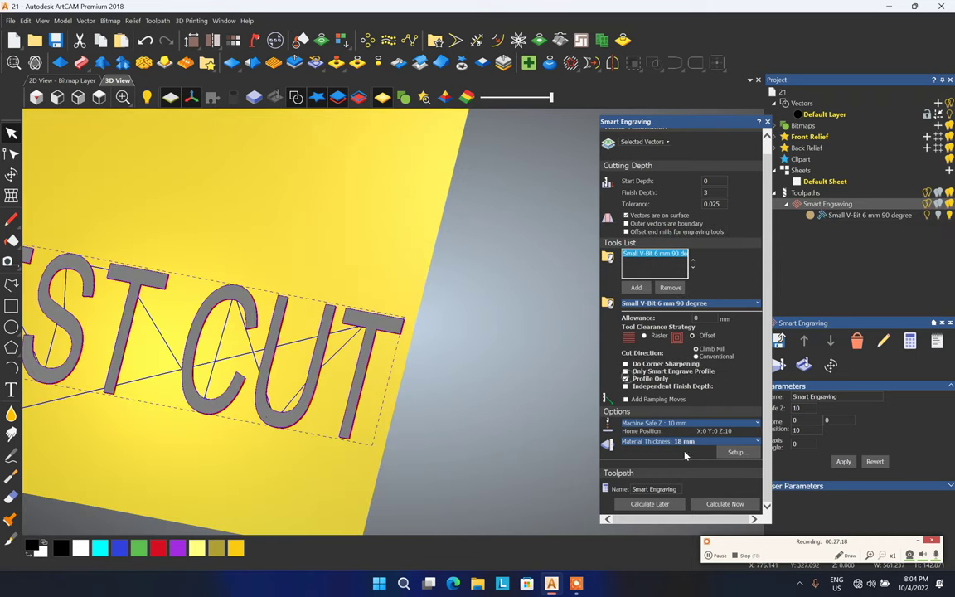
click(730, 503)
scroll(334, 340, up, 2)
drag(329, 405, 437, 234)
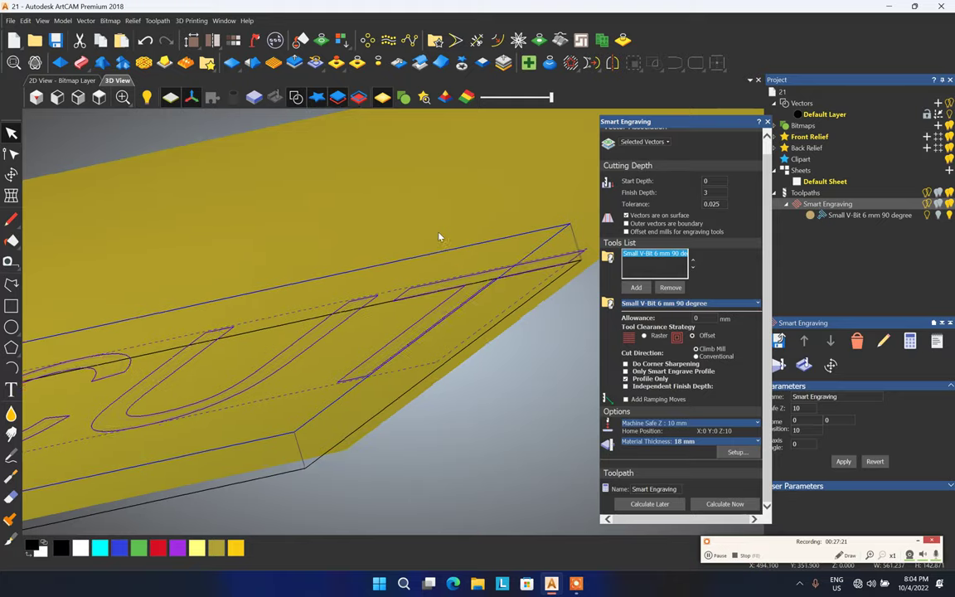
drag(419, 347, 509, 450)
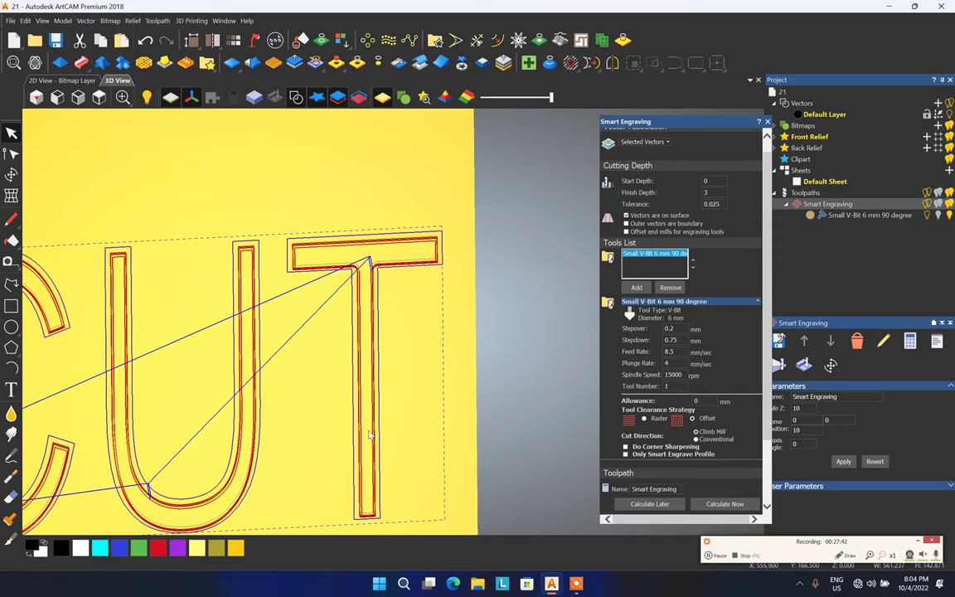
Step: Set the 90-degree V-bit's Stepdown to 3 mm, recalculate the toolpath and view the passes at the foot of the T's stem
drag(366, 437, 434, 336)
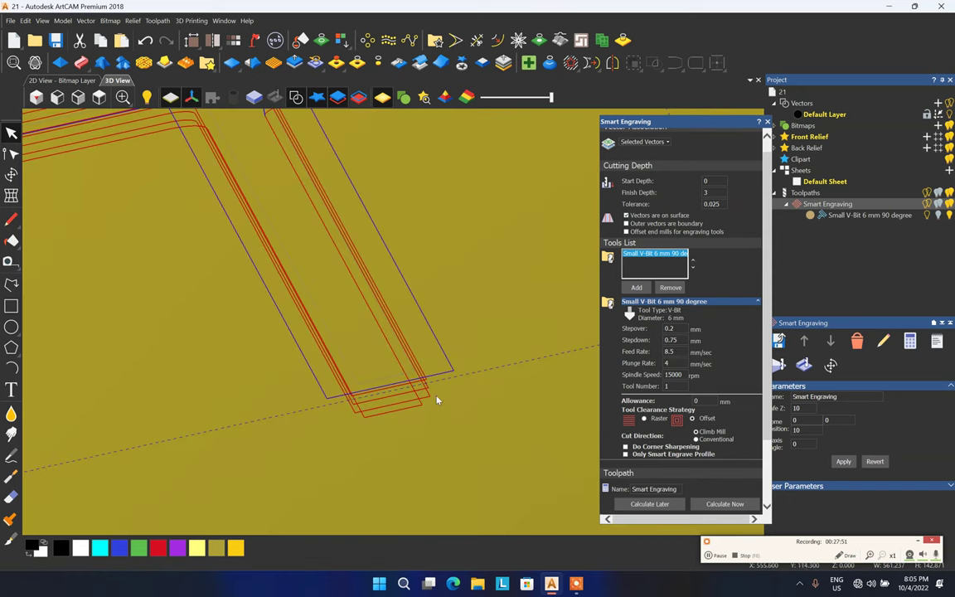
double_click(685, 340)
click(685, 339)
drag(682, 339, 649, 350)
text(3)
scroll(444, 371, up, 3)
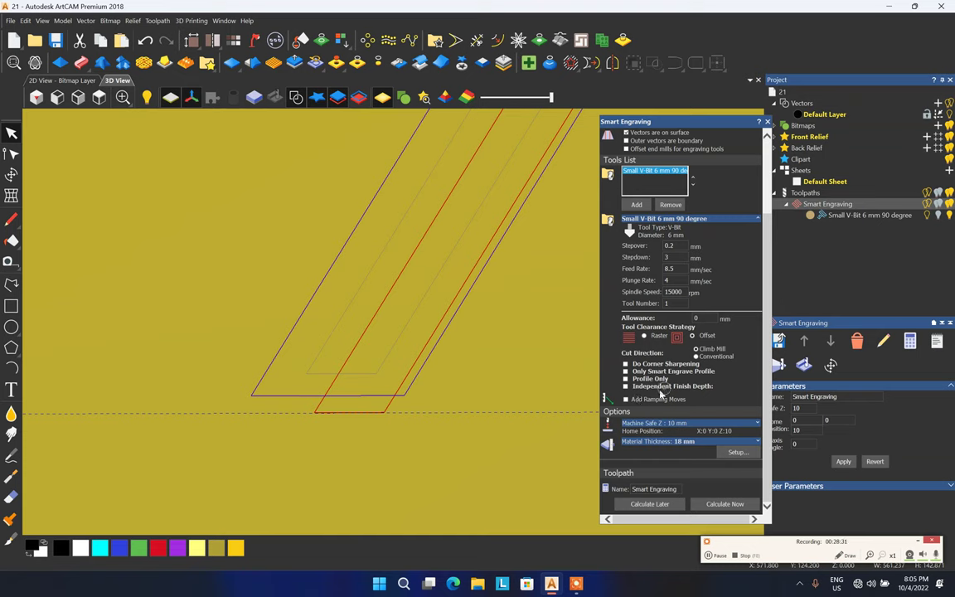
Step: Enable Independent Finish Depth for the 90-degree V-bit, check the main cutting depth, and open the tool's own Finish Depth for editing
click(660, 387)
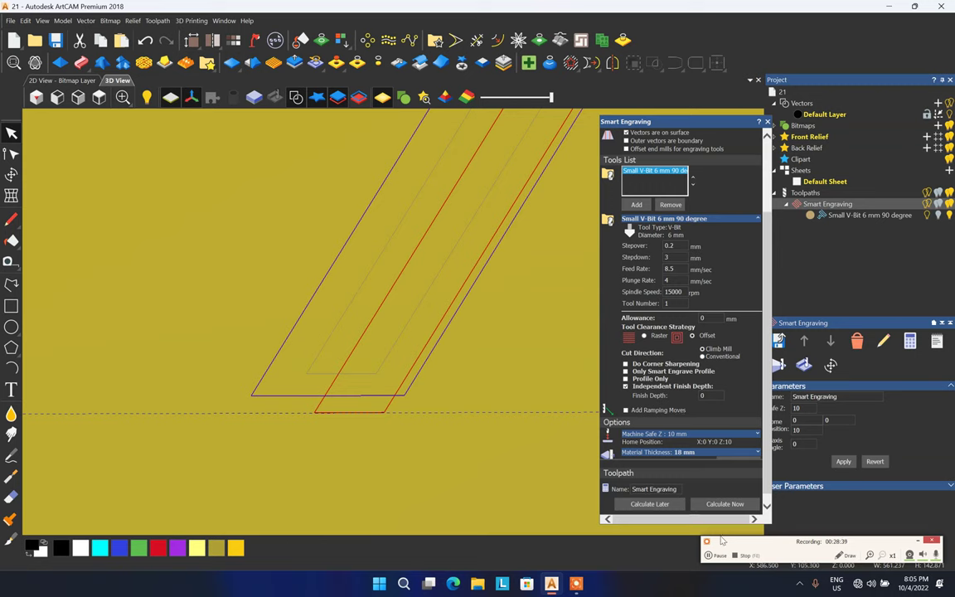
click(707, 396)
scroll(713, 271, up, 3)
click(707, 207)
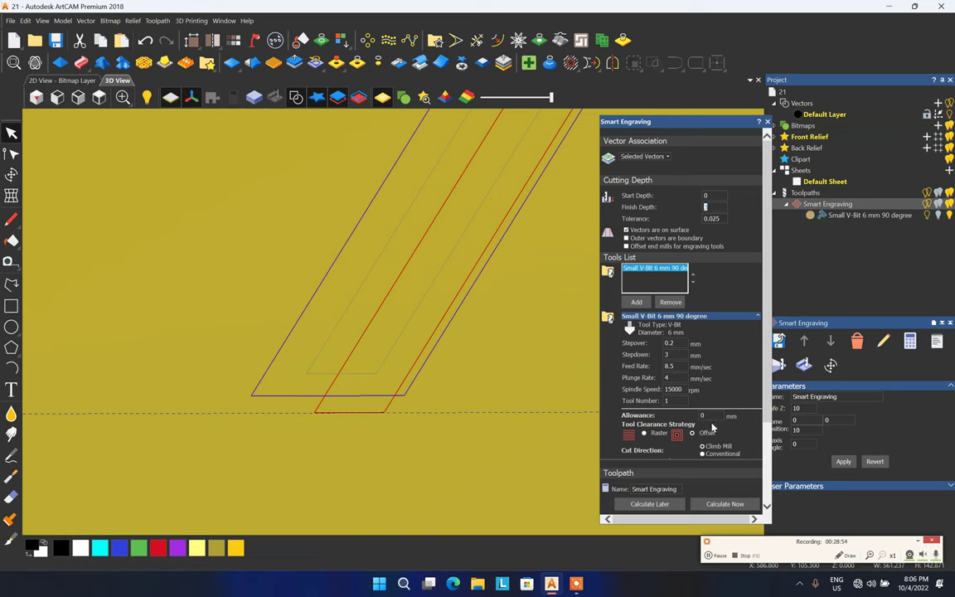
scroll(709, 426, down, 1)
scroll(709, 426, down, 2)
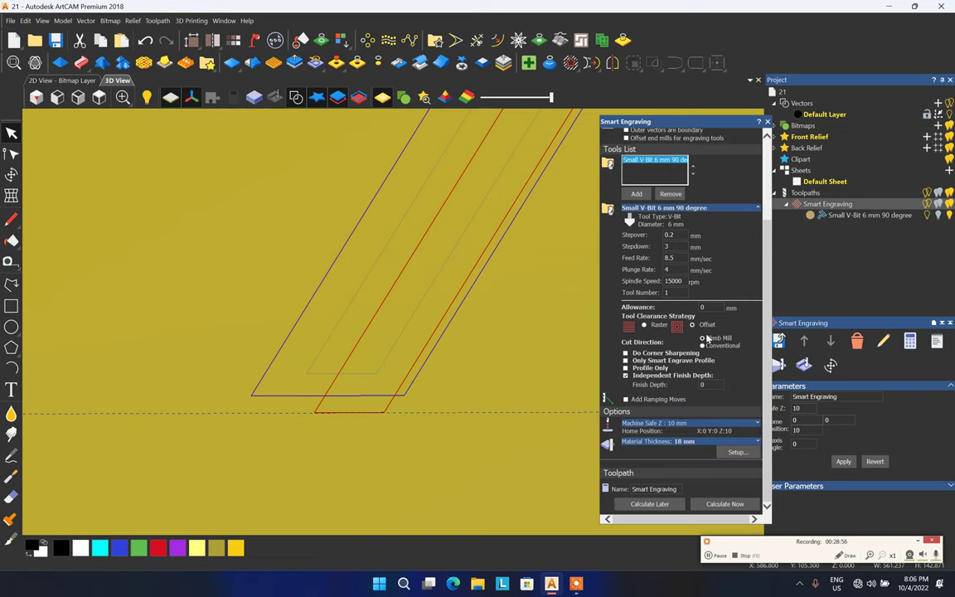
click(708, 387)
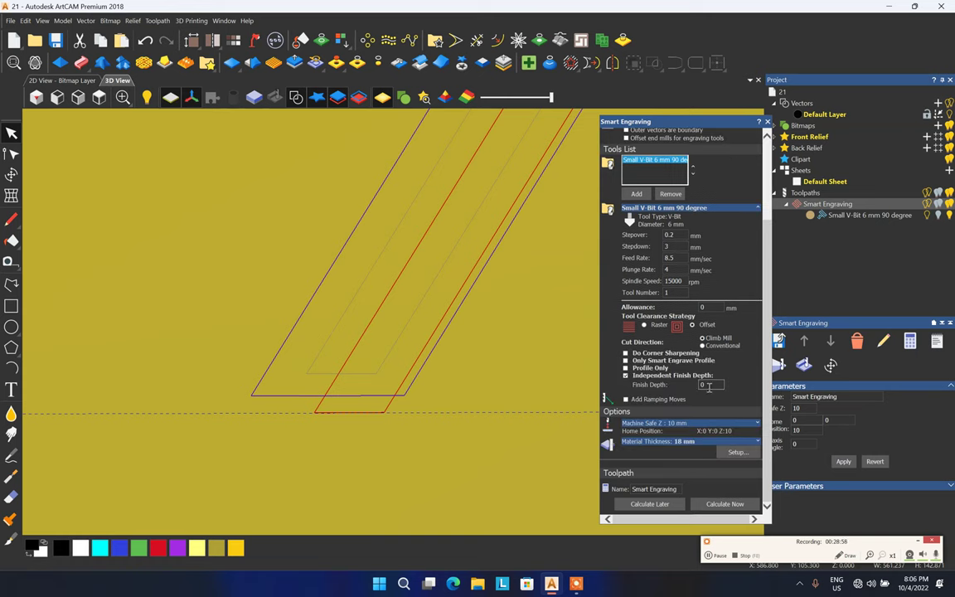